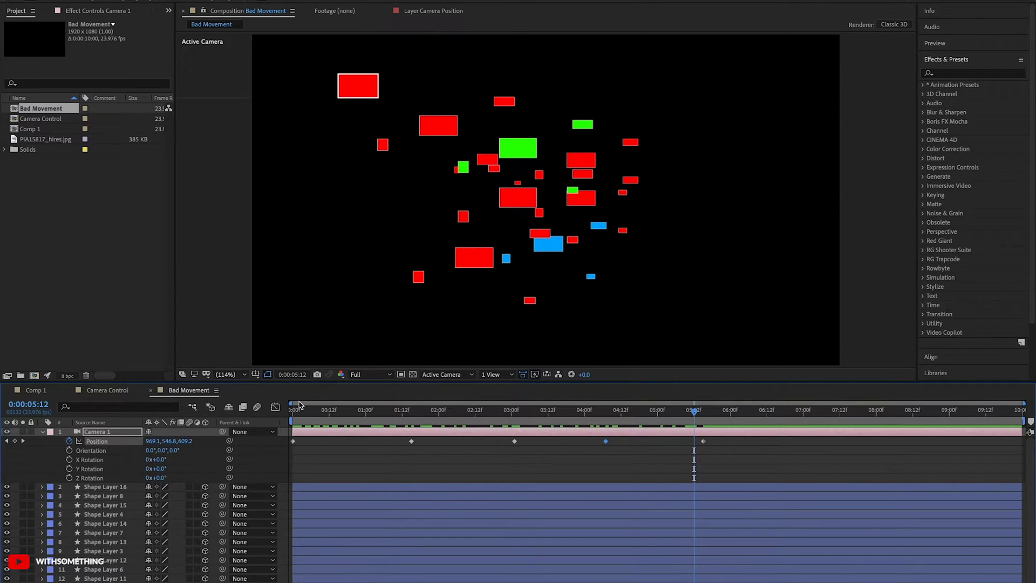
# Step: Scrub through Camera 1's move and set the current time to about 4:07
pyautogui.moveTo(302, 415); pyautogui.dragTo(700, 420)
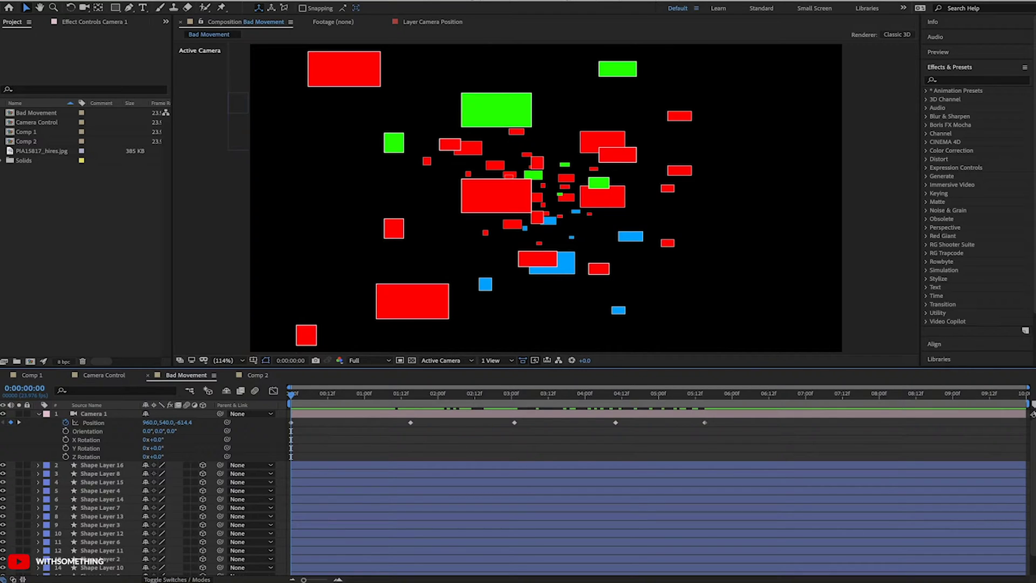
pyautogui.click(300, 399)
pyautogui.moveTo(300, 399); pyautogui.dragTo(724, 387)
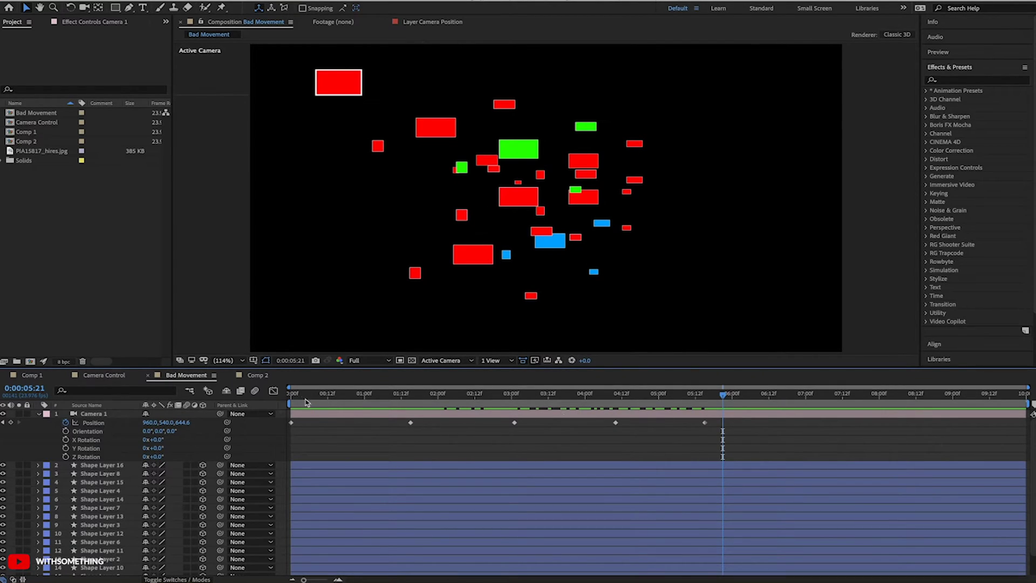
pyautogui.moveTo(306, 402); pyautogui.dragTo(720, 402)
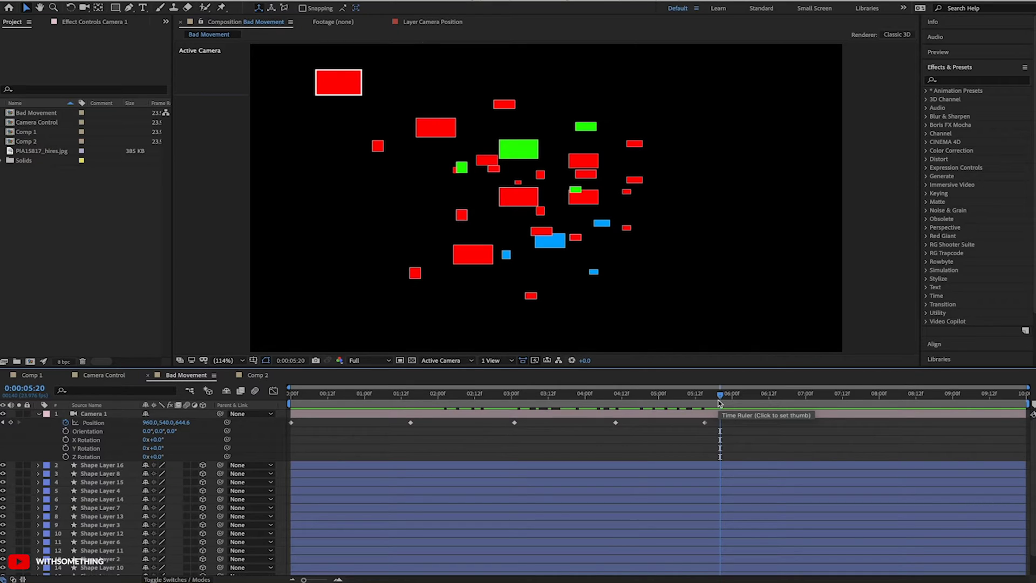
pyautogui.click(301, 395)
pyautogui.press('space')
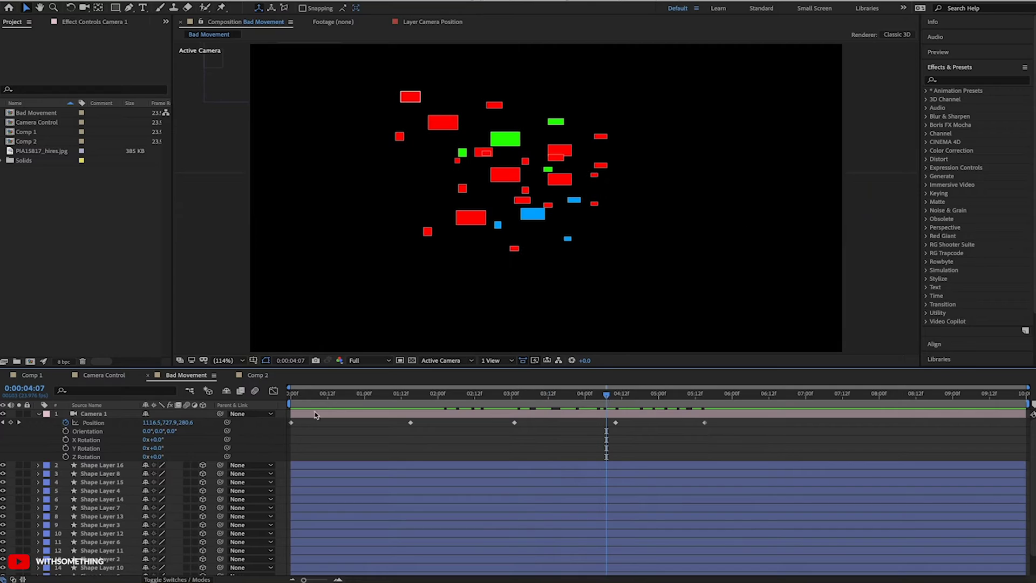
# Step: Select all Camera 1 Position keyframes and show their value curves in the Graph Editor
pyautogui.moveTo(729, 438); pyautogui.dragTo(288, 423)
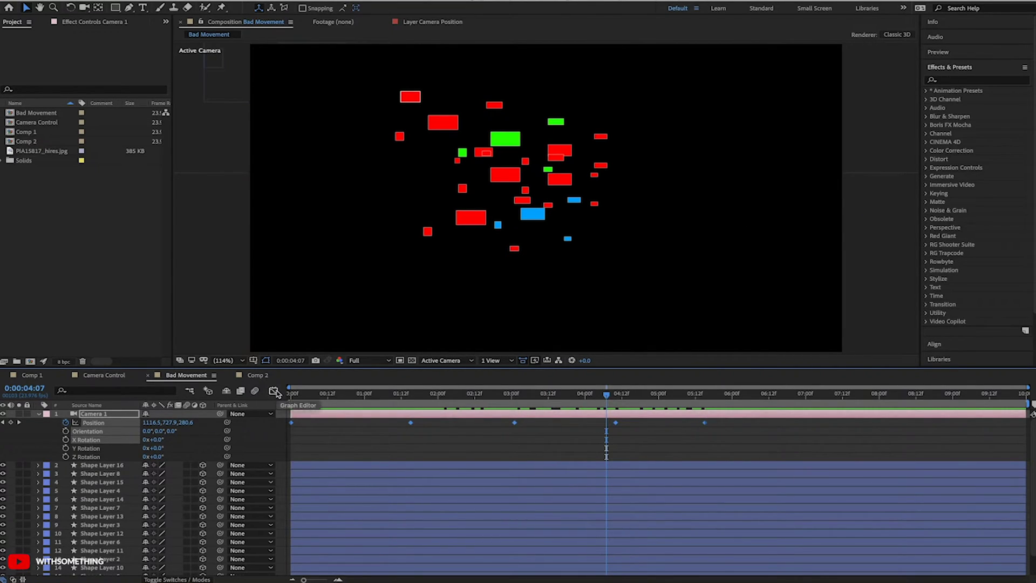
pyautogui.click(273, 392)
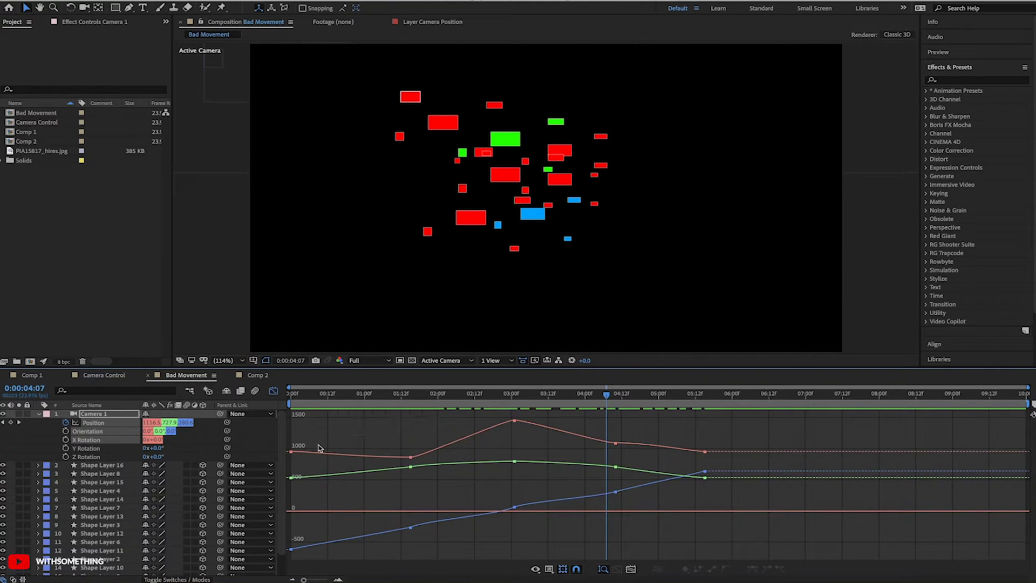
pyautogui.moveTo(295, 397); pyautogui.dragTo(587, 394)
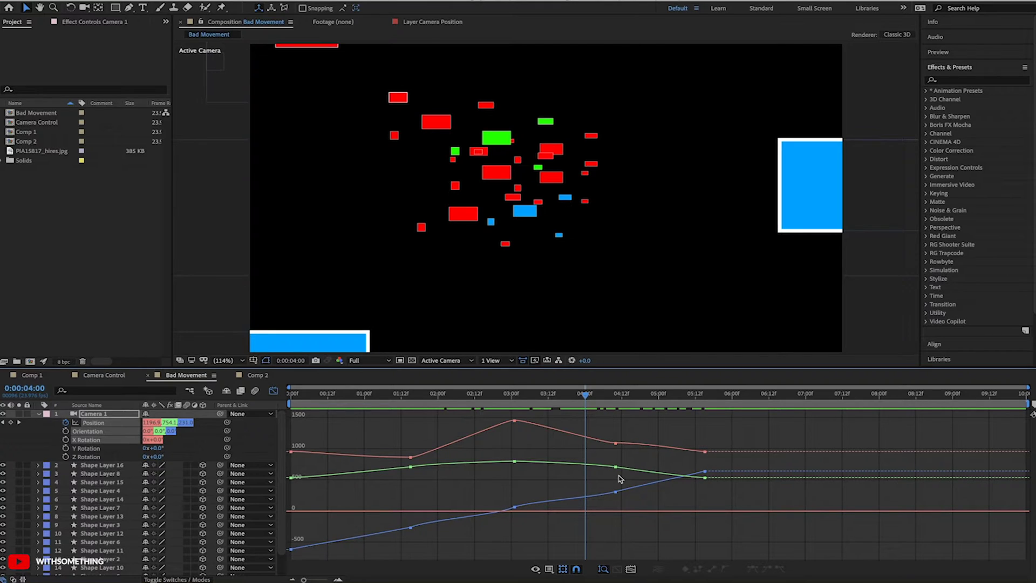
# Step: Drag the 4:10 position keyframe back to 3:12 and preview the move to 4:19
pyautogui.moveTo(617, 446)
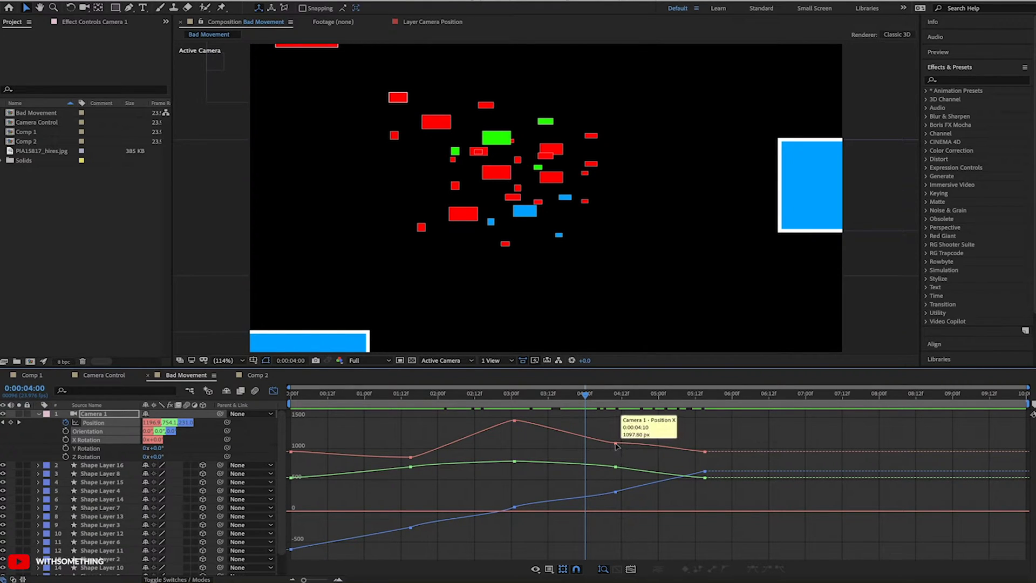
pyautogui.moveTo(617, 446); pyautogui.dragTo(546, 438)
pyautogui.moveTo(512, 395); pyautogui.dragTo(555, 397)
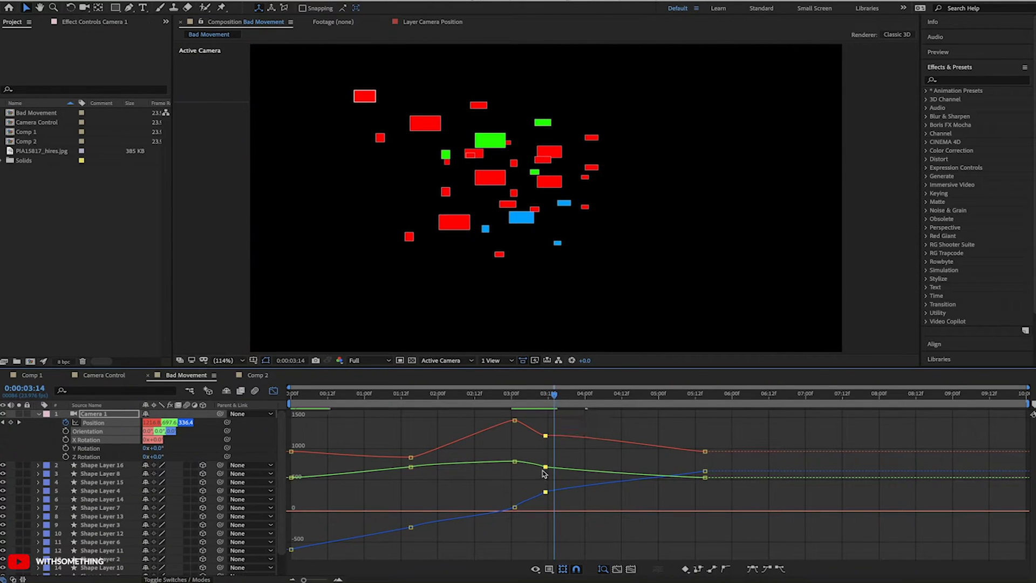
pyautogui.moveTo(546, 467); pyautogui.dragTo(592, 467)
pyautogui.moveTo(555, 395); pyautogui.dragTo(645, 398)
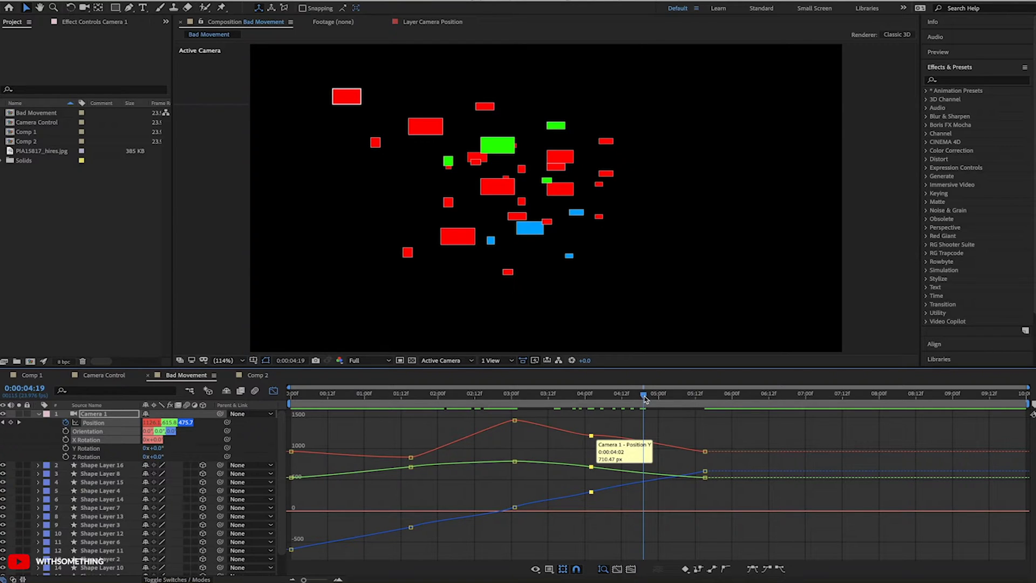
# Step: Add a null object layer to the empty Comp 2
pyautogui.click(260, 375)
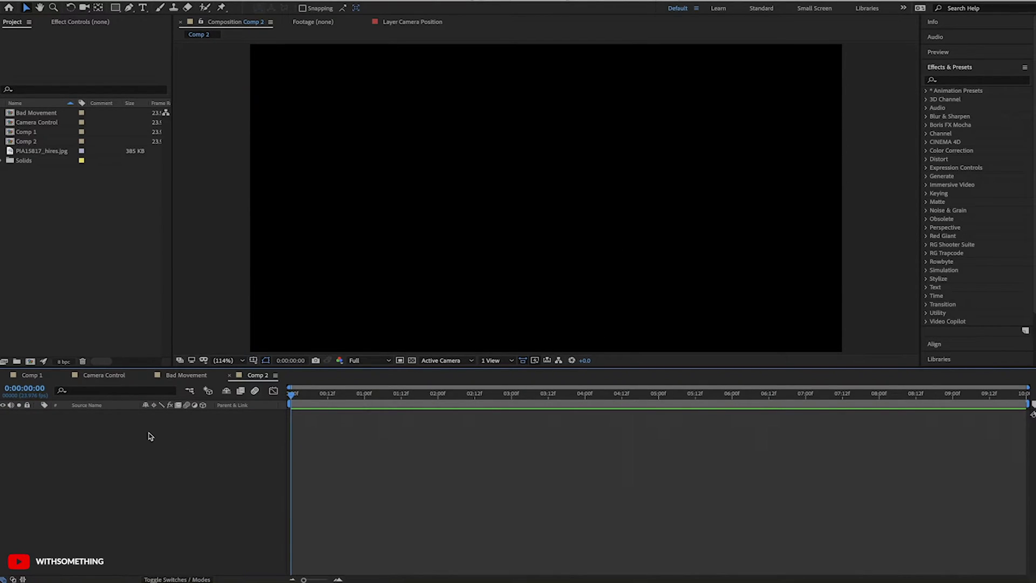
pyautogui.rightClick(120, 435)
pyautogui.moveTo(152, 442)
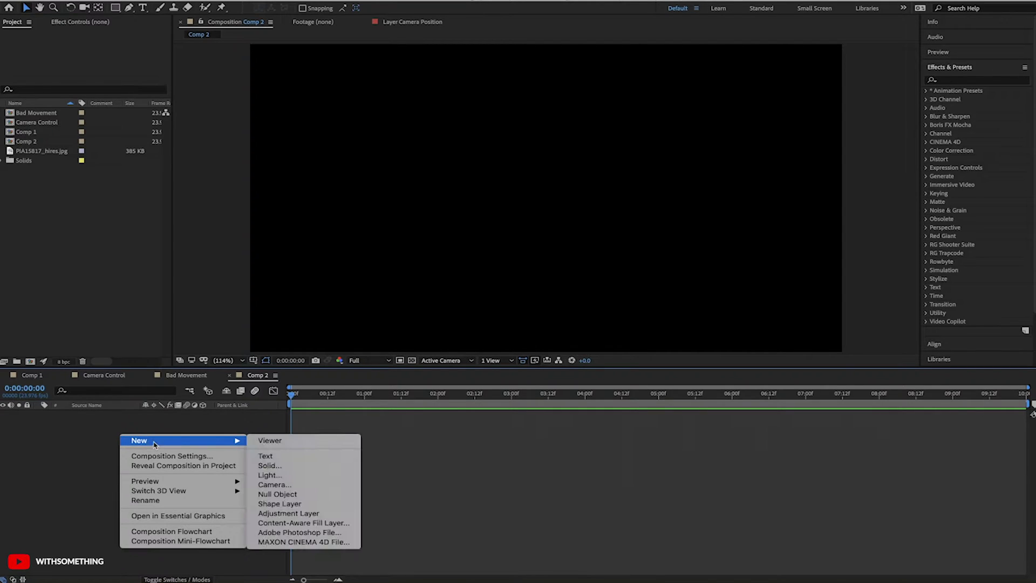
pyautogui.click(277, 494)
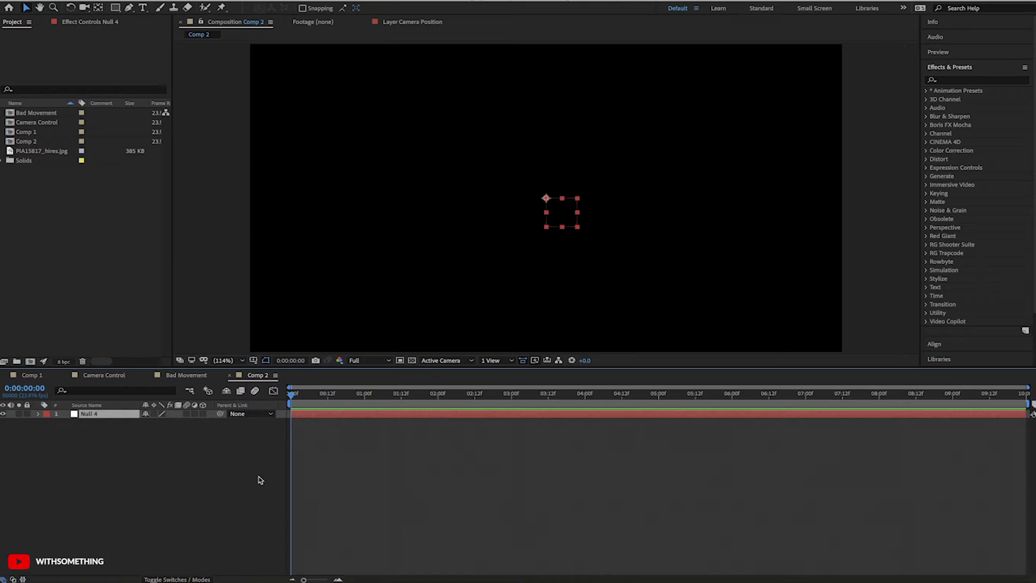
# Step: Reveal Null 4's position and rotation, then switch Null 4 to a 3D layer
pyautogui.click(246, 479)
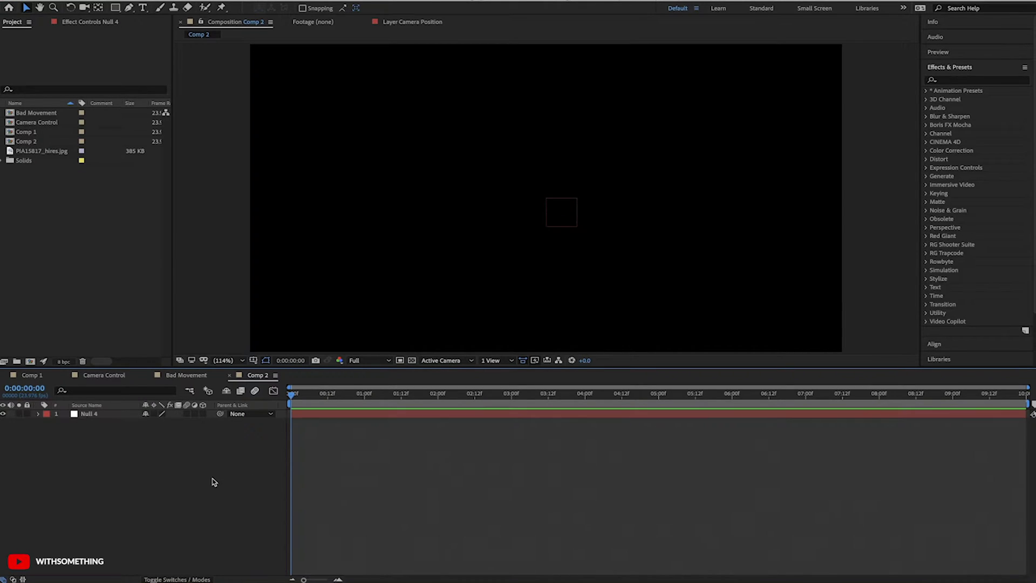
pyautogui.click(93, 419)
pyautogui.press('p')
pyautogui.hotkey('shift', 'r')
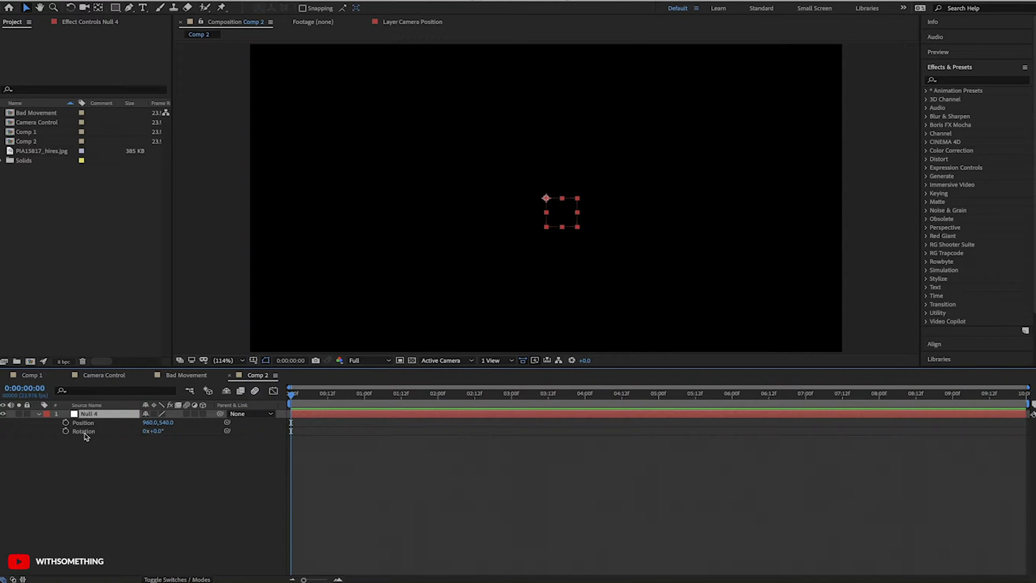
pyautogui.click(39, 414)
pyautogui.click(40, 414)
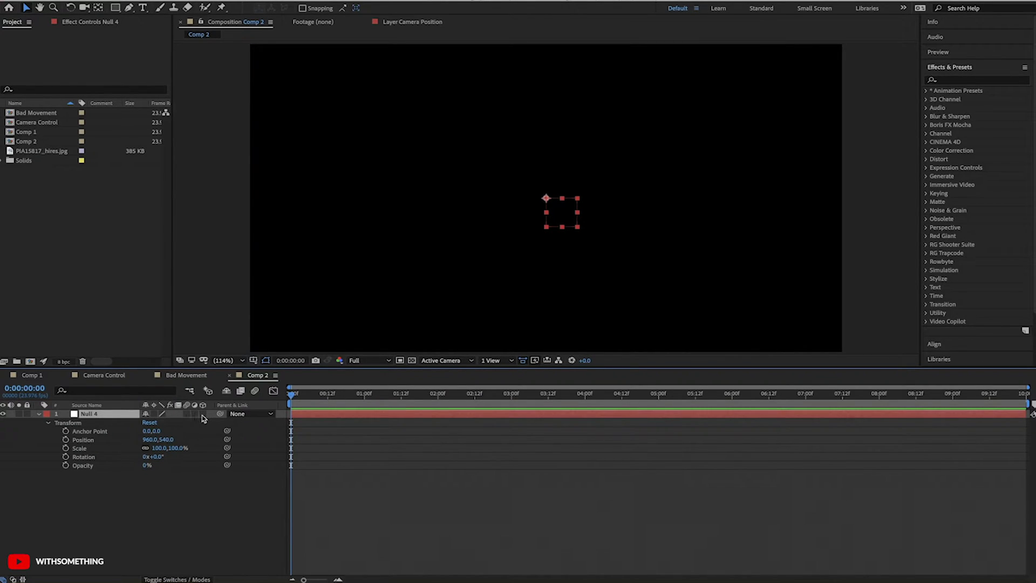
pyautogui.click(203, 414)
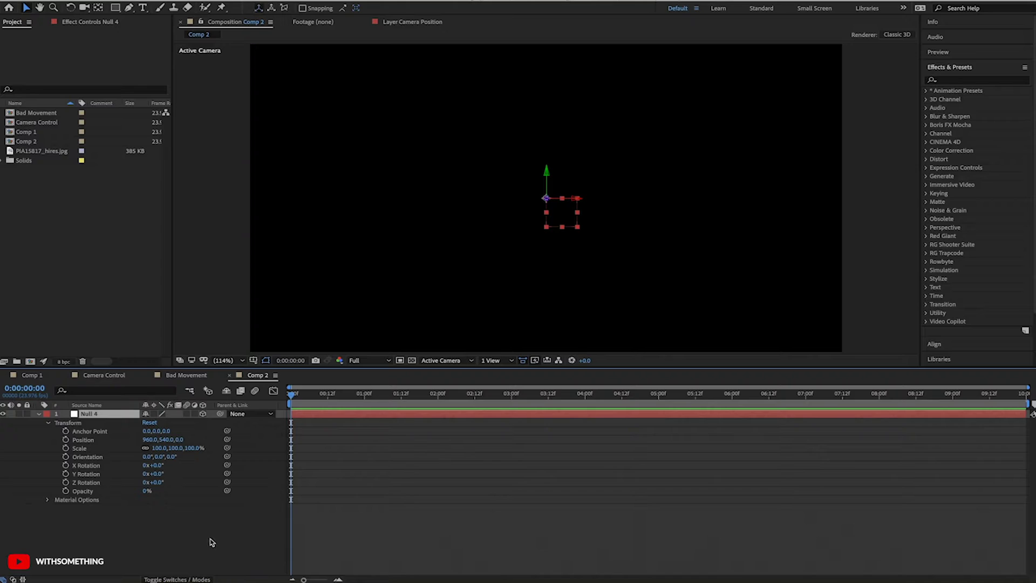
pyautogui.click(210, 543)
pyautogui.click(39, 414)
# Step: Add a new camera to Comp 2 using the 20mm lens preset
pyautogui.rightClick(154, 448)
pyautogui.moveTo(211, 454)
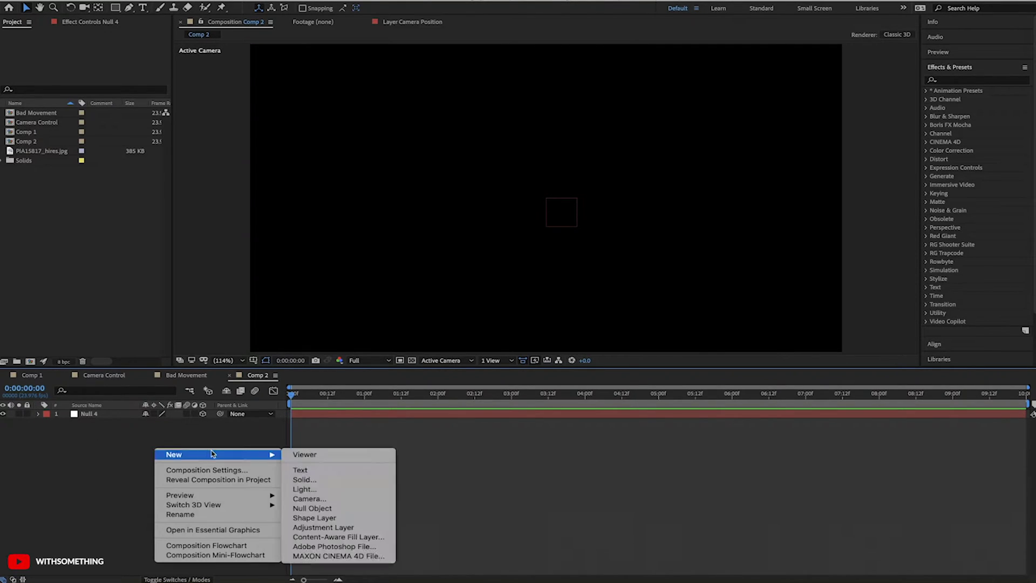
pyautogui.click(319, 498)
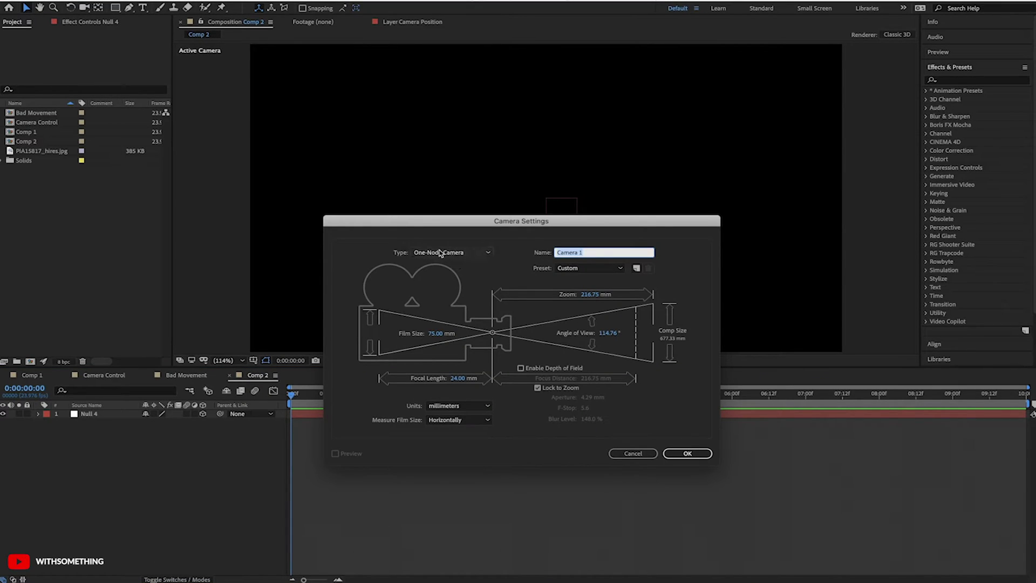
pyautogui.click(613, 270)
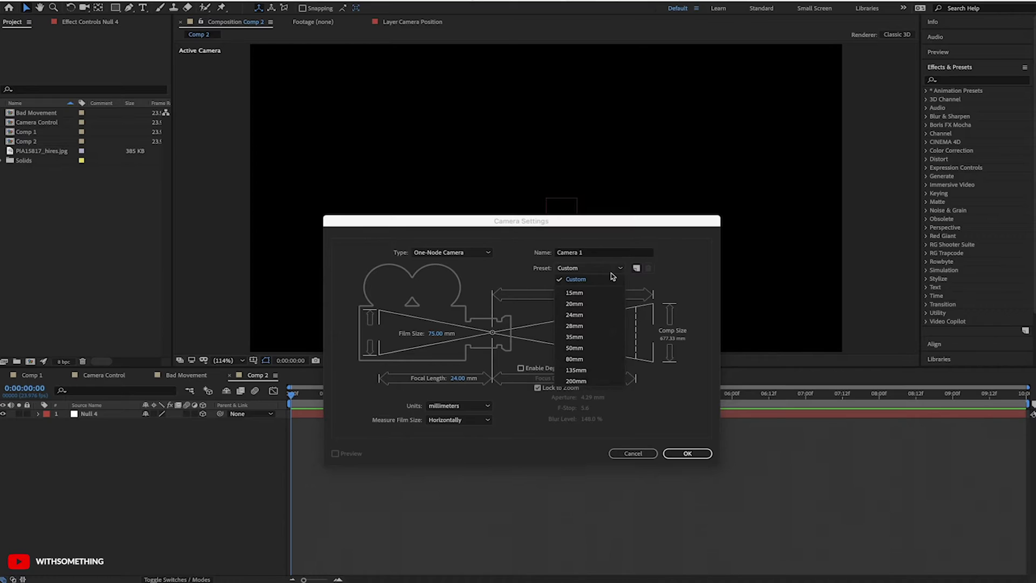
pyautogui.click(591, 303)
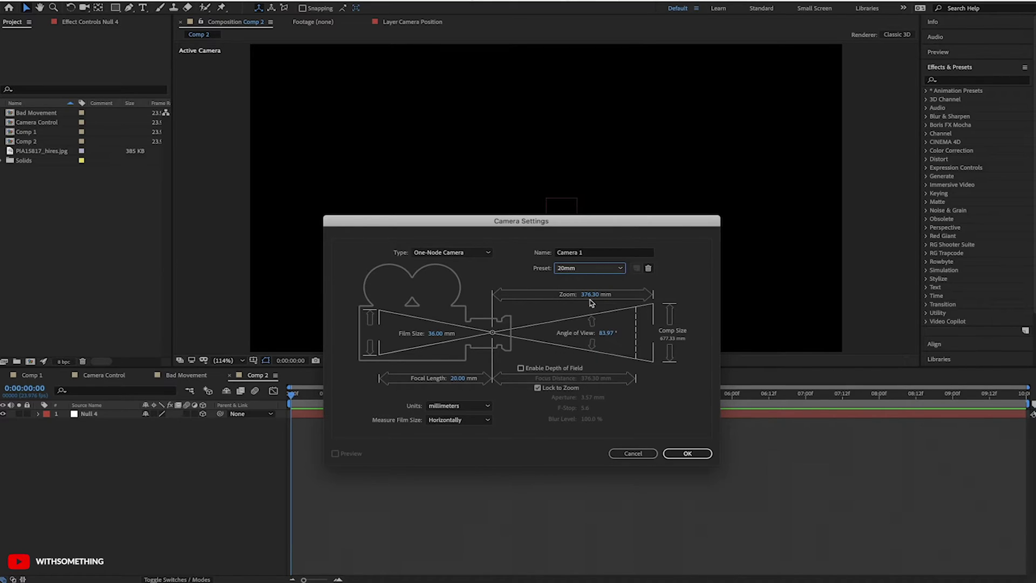
pyautogui.click(672, 454)
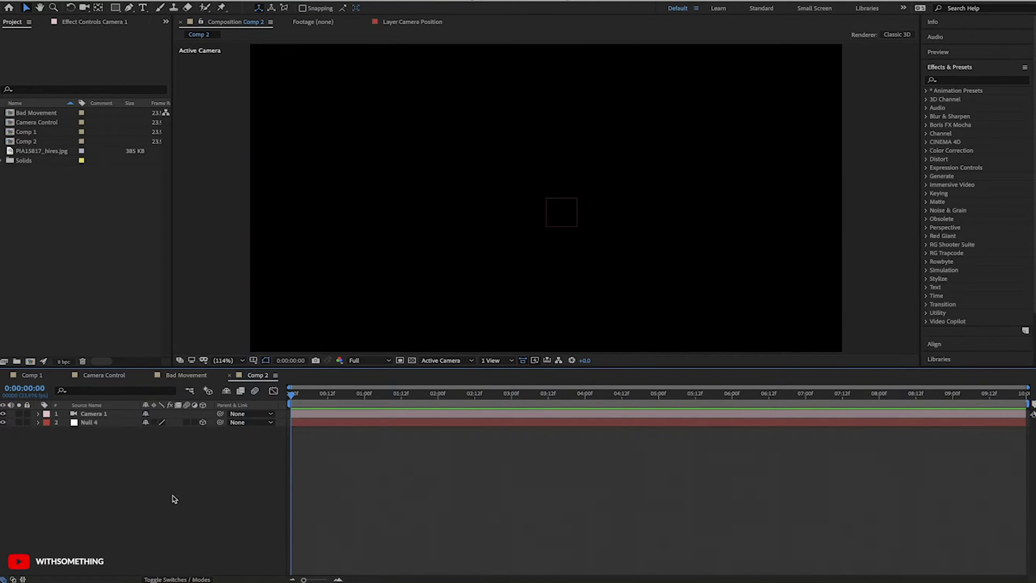
pyautogui.click(113, 378)
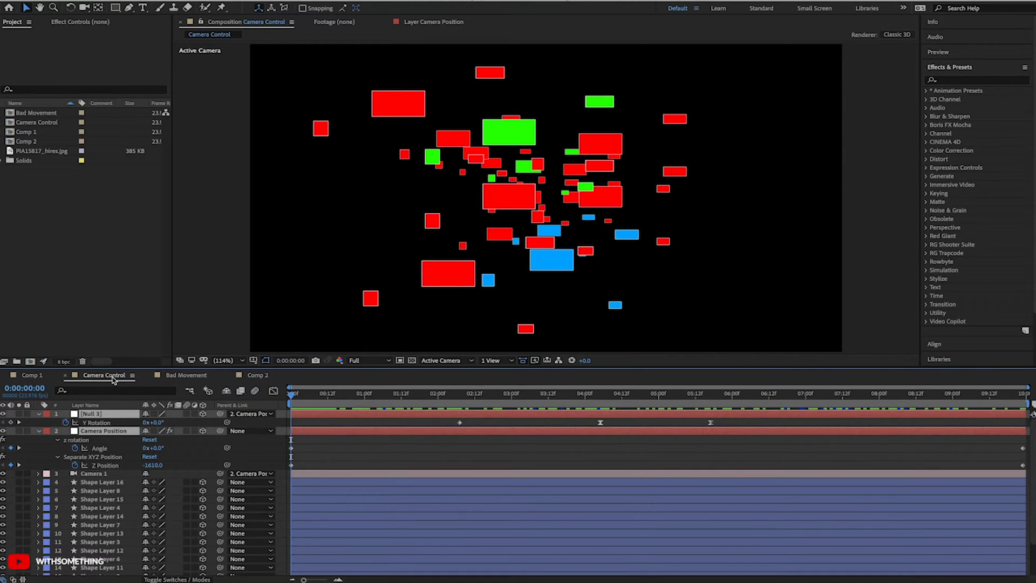
pyautogui.click(303, 397)
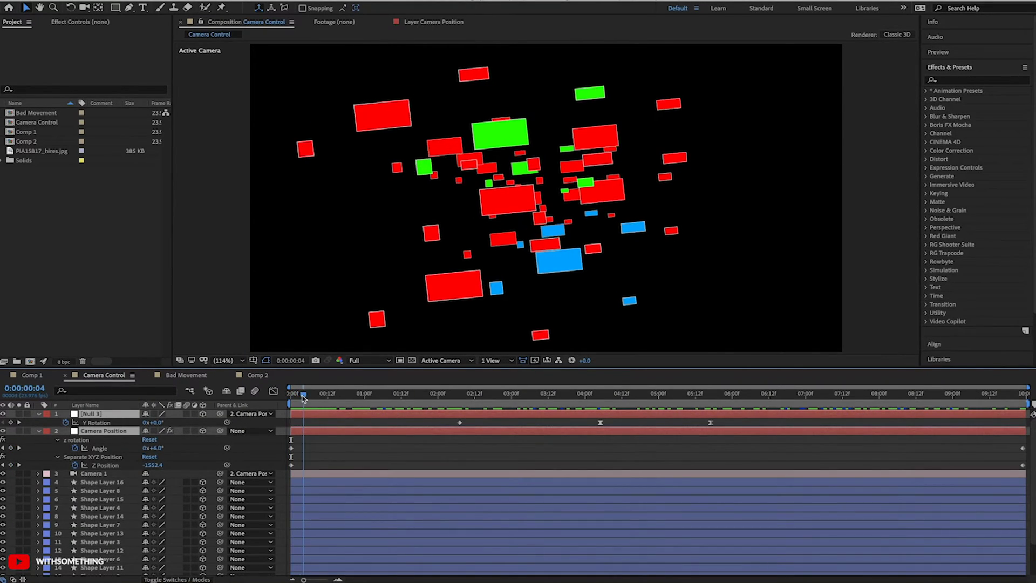
pyautogui.moveTo(303, 398); pyautogui.dragTo(278, 400)
# Step: Rename Comp 2 in the Project panel to 'Null Camera'
pyautogui.click(256, 375)
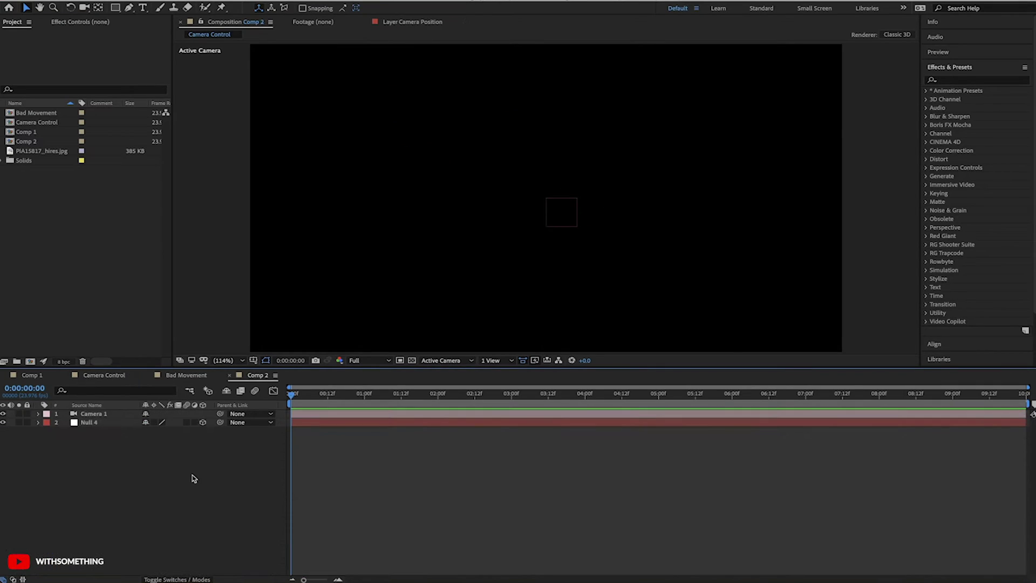
pyautogui.click(24, 142)
pyautogui.press('Return')
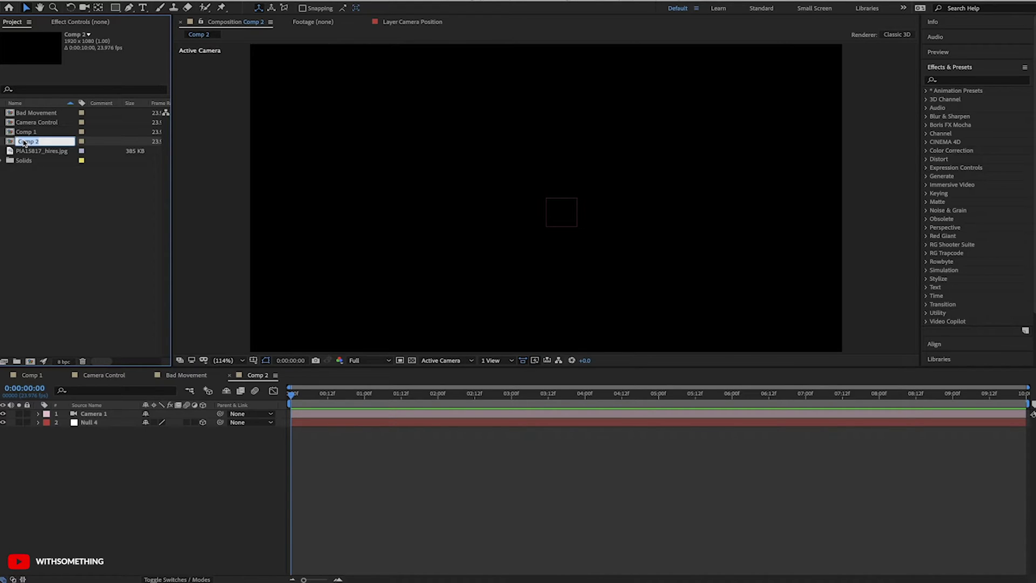
pyautogui.write('Null Camera')
pyautogui.press('Return')
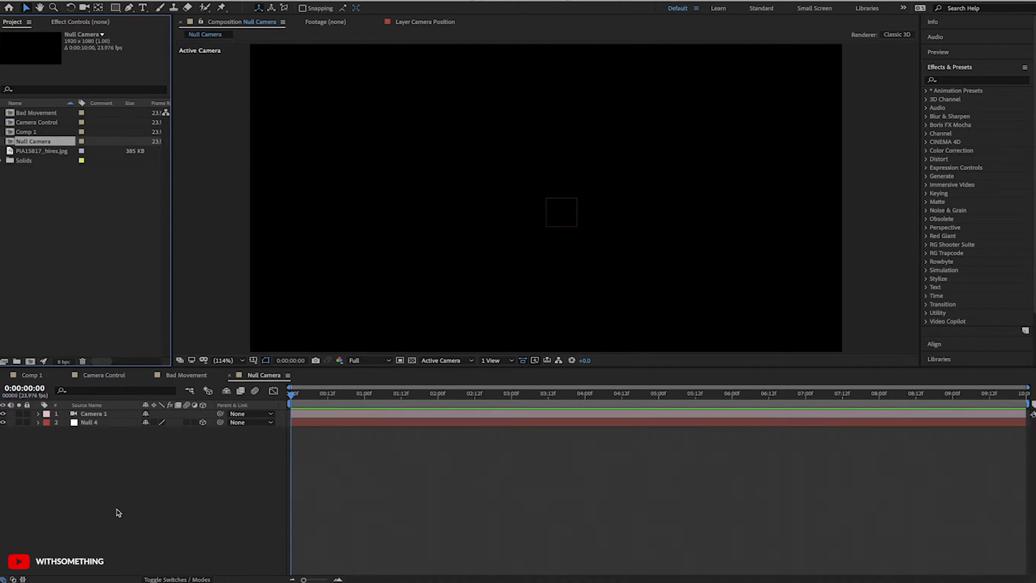
# Step: Move Camera 1 below Null 4 in the layer stack
pyautogui.click(96, 415)
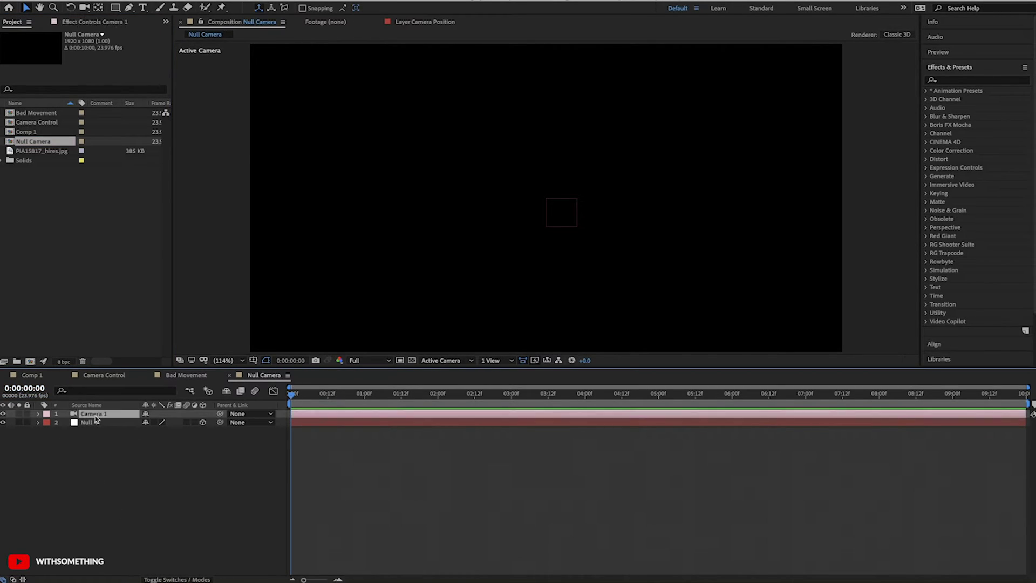
pyautogui.moveTo(96, 415); pyautogui.dragTo(98, 431)
pyautogui.click(122, 453)
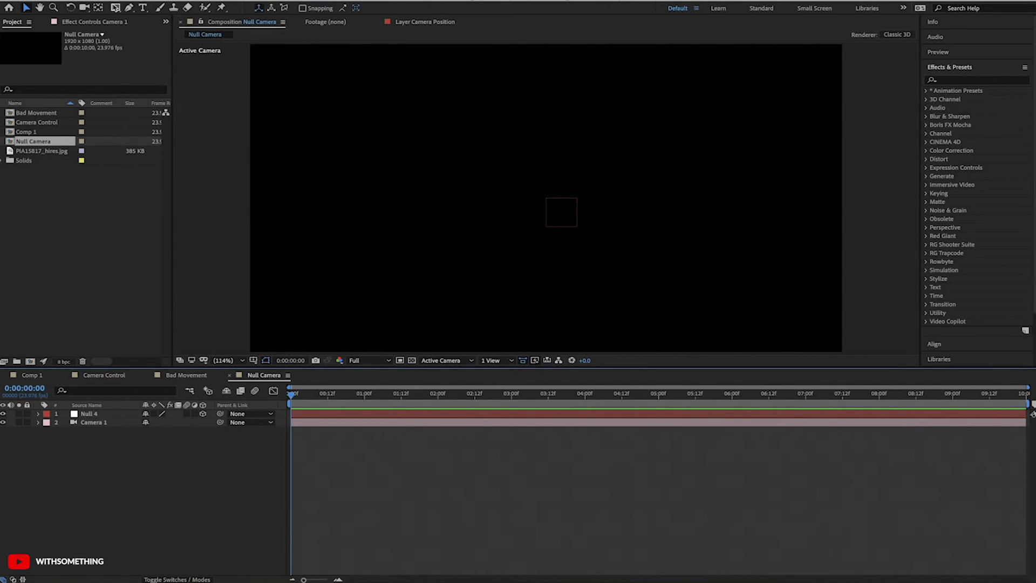
# Step: Draw a green rectangle, duplicate Shape Layer 1, and make both shape layers 3D
pyautogui.click(115, 8)
pyautogui.moveTo(404, 123); pyautogui.dragTo(478, 168)
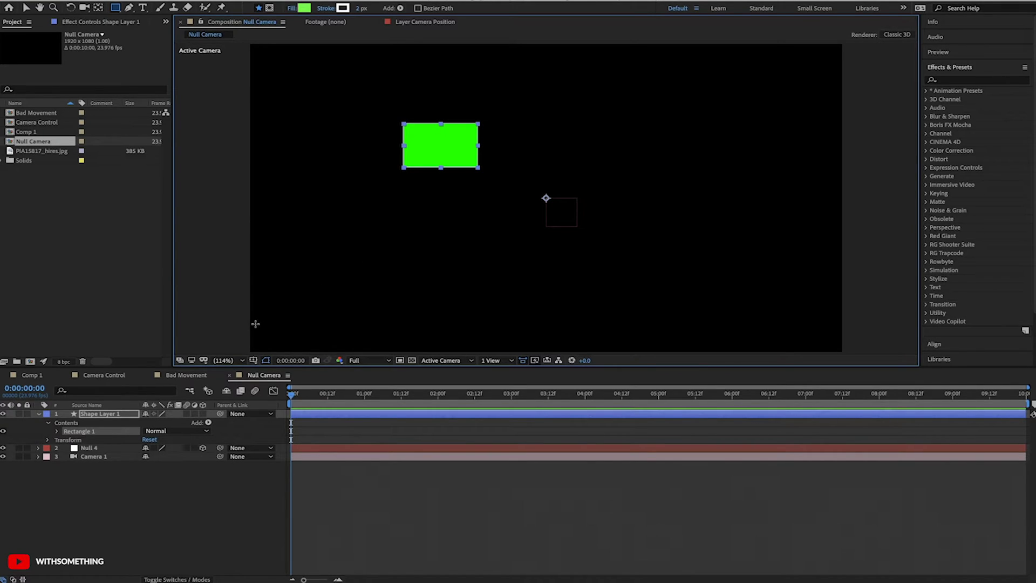
pyautogui.click(103, 414)
pyautogui.hotkey('ctrl', 'd')
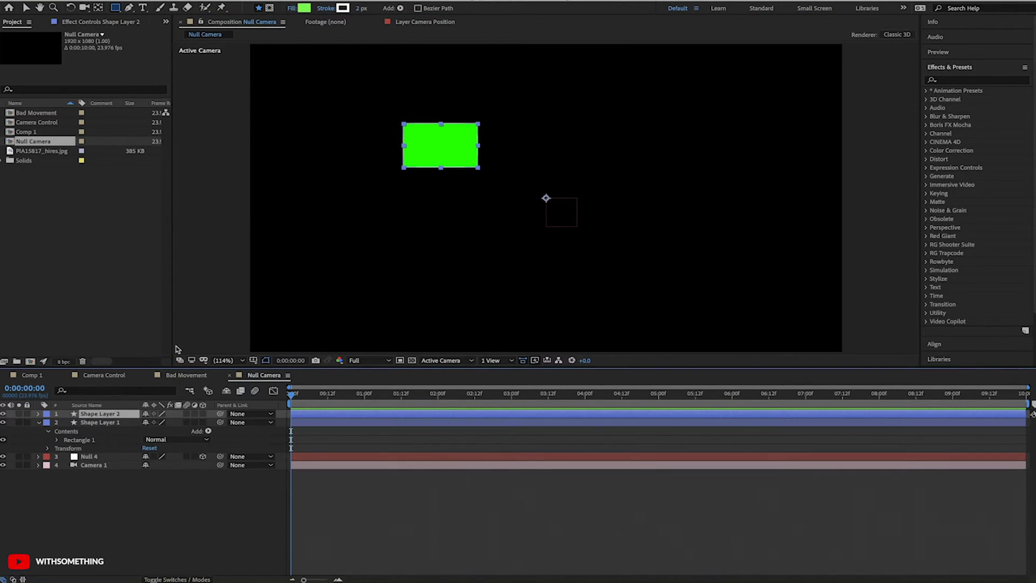
pyautogui.press('v')
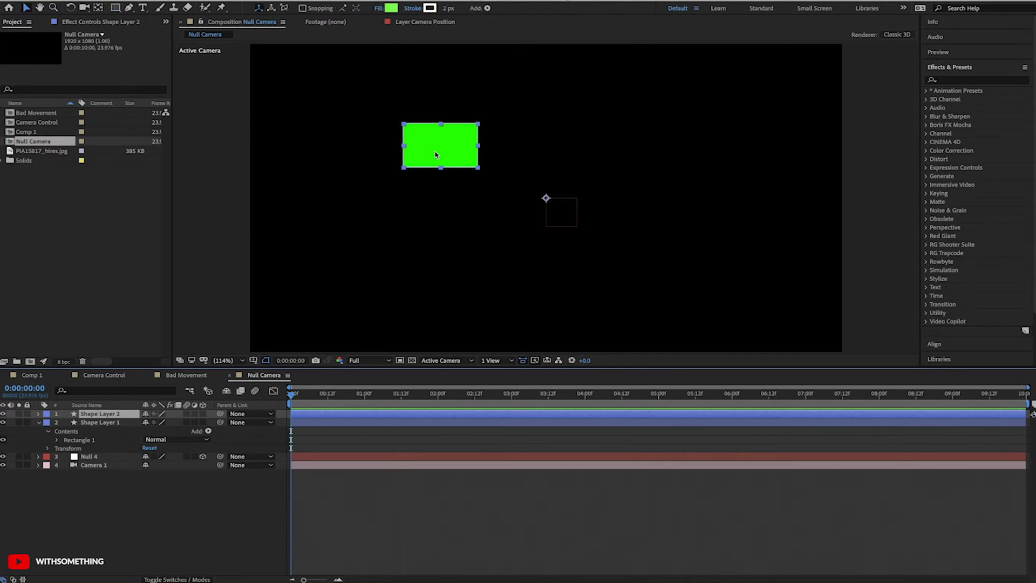
pyautogui.click(203, 414)
pyautogui.click(203, 423)
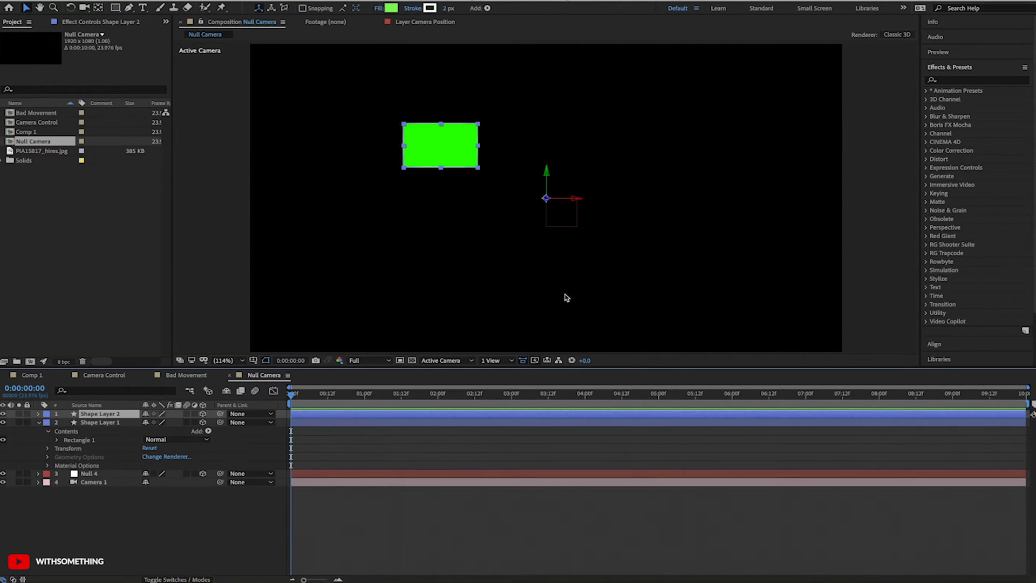
# Step: Shift Shape Layer 2 right along X and draw a new rectangle at bottom left
pyautogui.moveTo(577, 199); pyautogui.dragTo(595, 31)
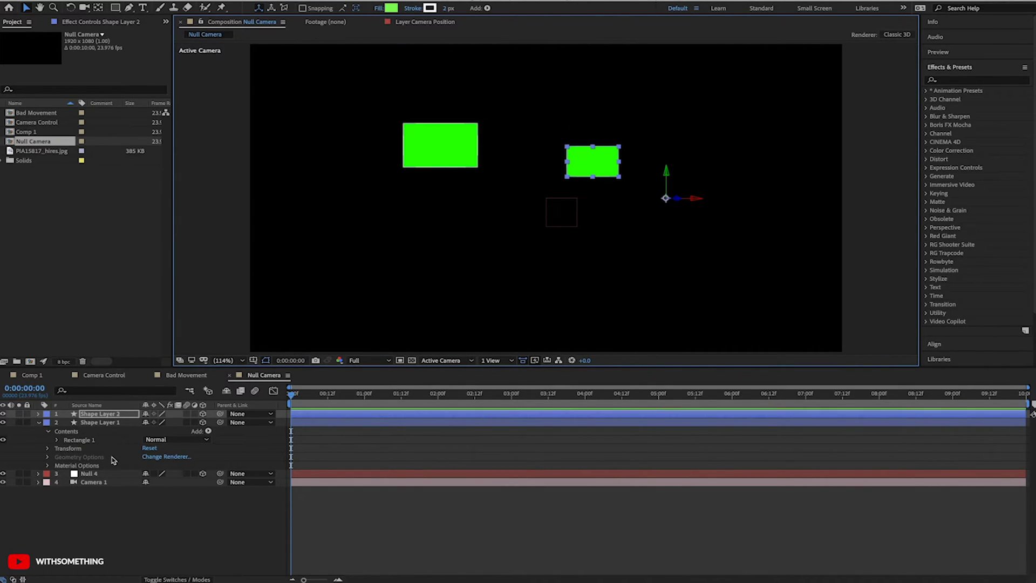
pyautogui.click(177, 541)
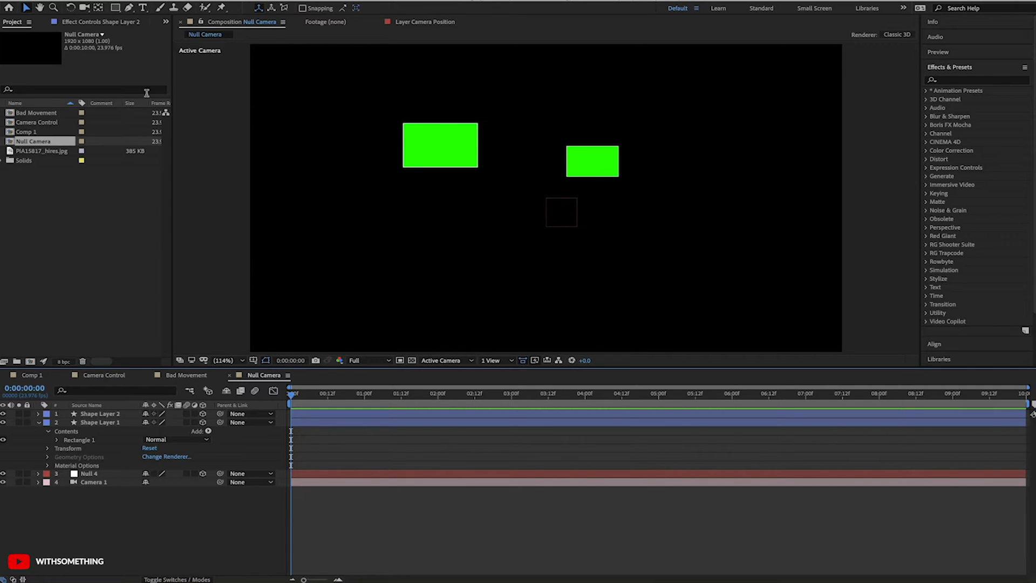
pyautogui.click(116, 8)
pyautogui.moveTo(316, 243); pyautogui.dragTo(385, 294)
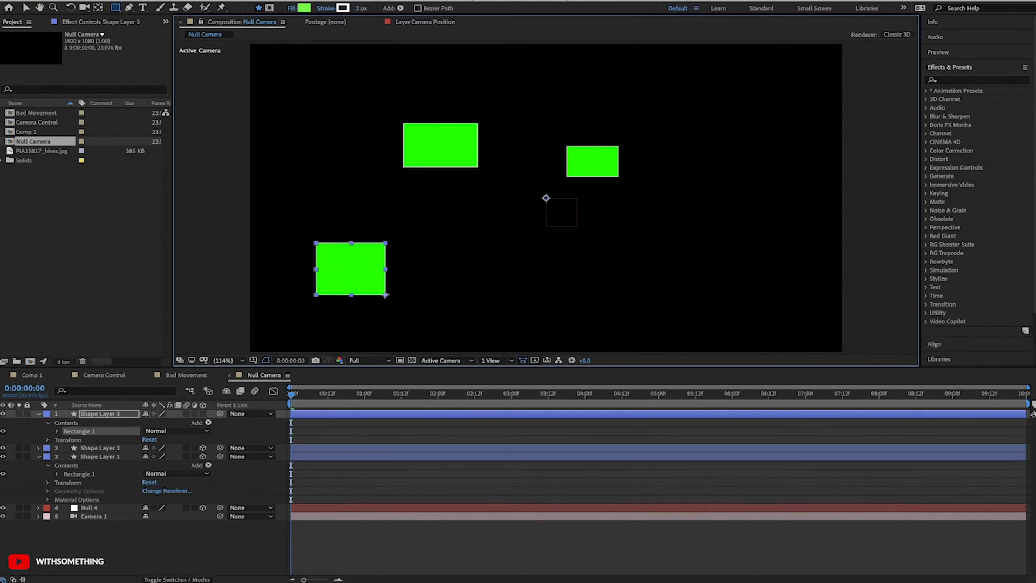
# Step: Draw rectangles at bottom right and top right, filling the top-right one blue
pyautogui.moveTo(728, 284); pyautogui.dragTo(767, 324)
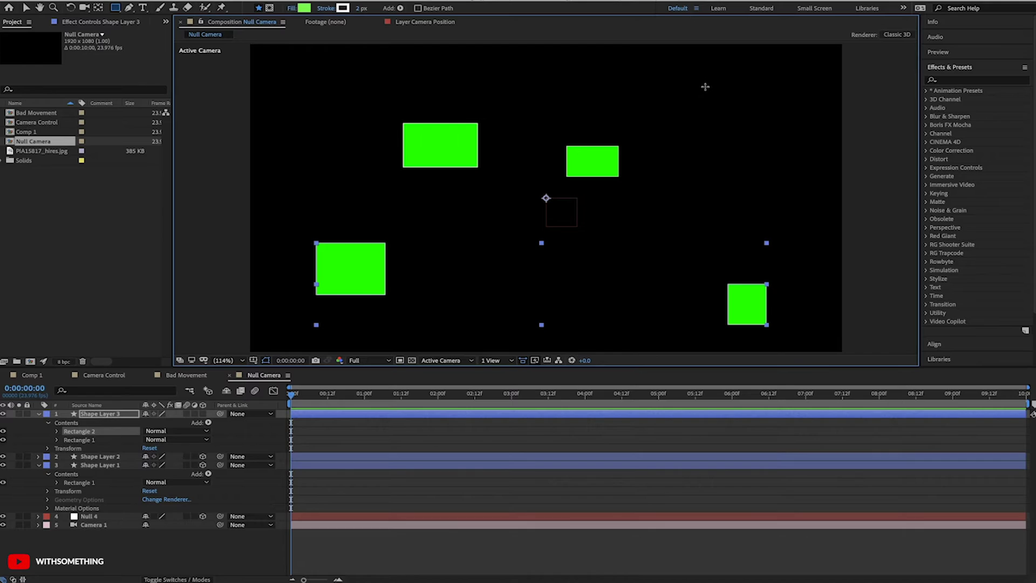
pyautogui.moveTo(705, 86); pyautogui.dragTo(631, 114)
pyautogui.click(301, 8)
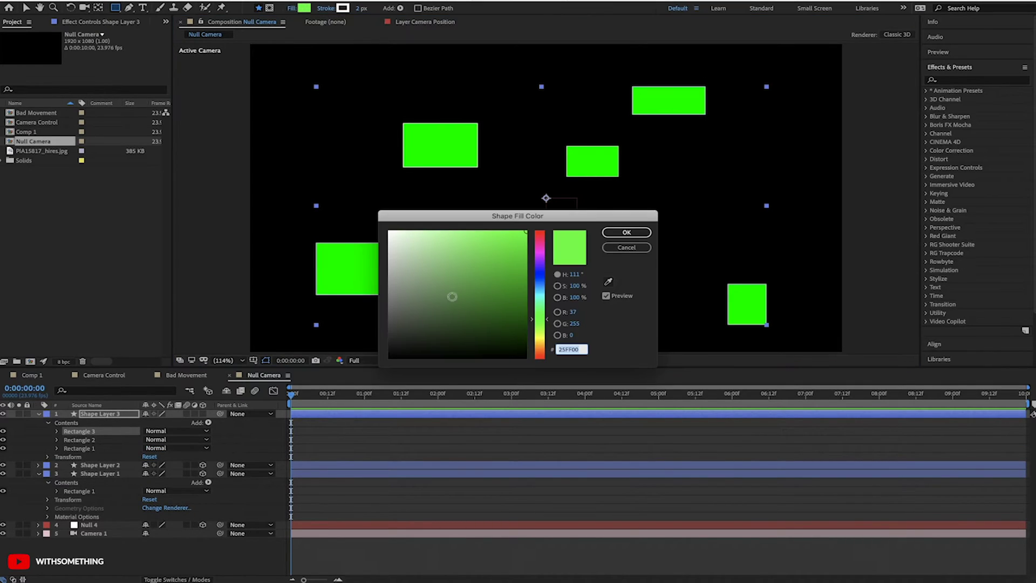
pyautogui.click(540, 285)
pyautogui.click(626, 232)
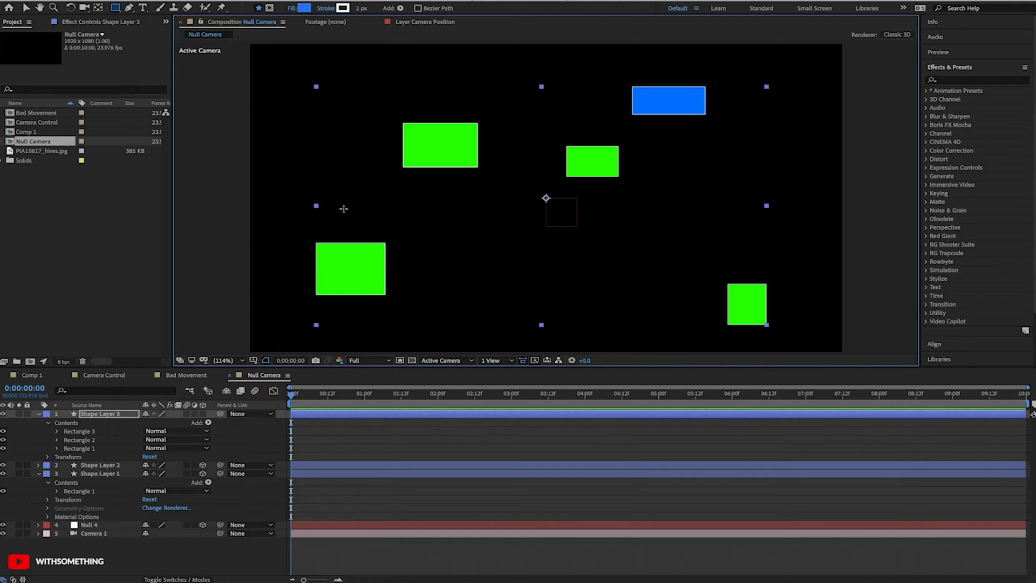
# Step: Change the bottom-right rectangle's fill to purple
pyautogui.press('v')
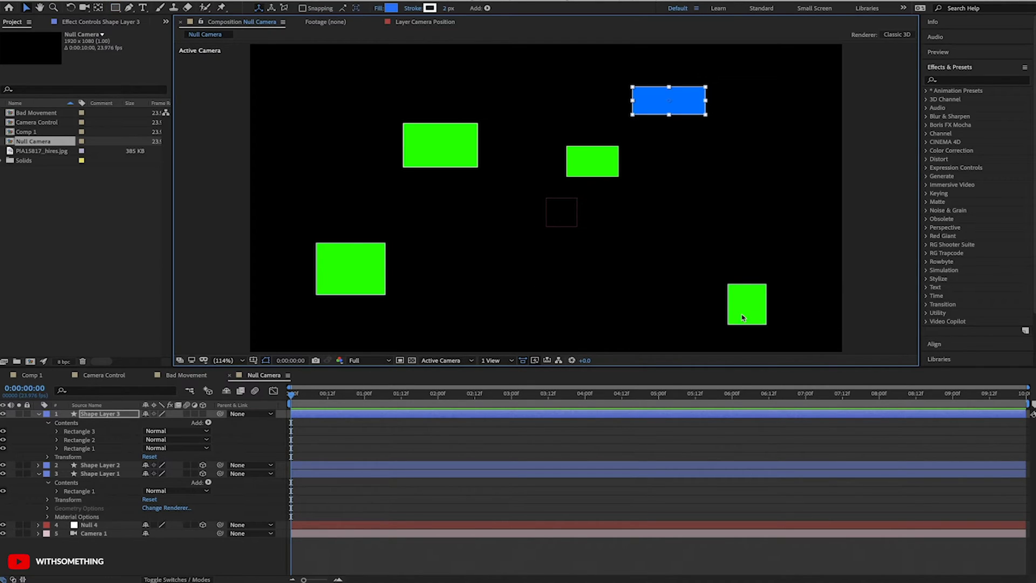
pyautogui.click(743, 318)
pyautogui.click(392, 8)
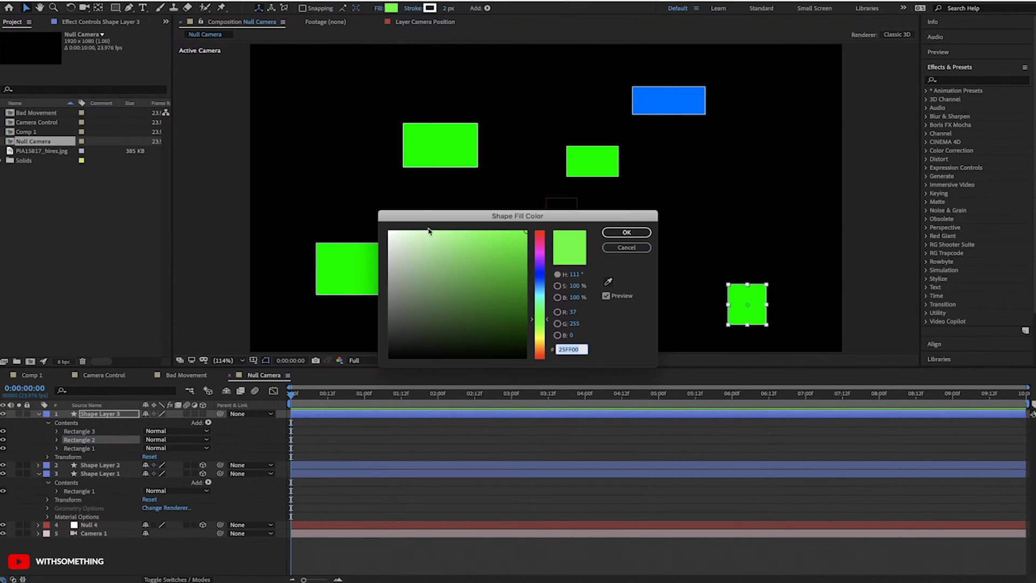
pyautogui.click(455, 276)
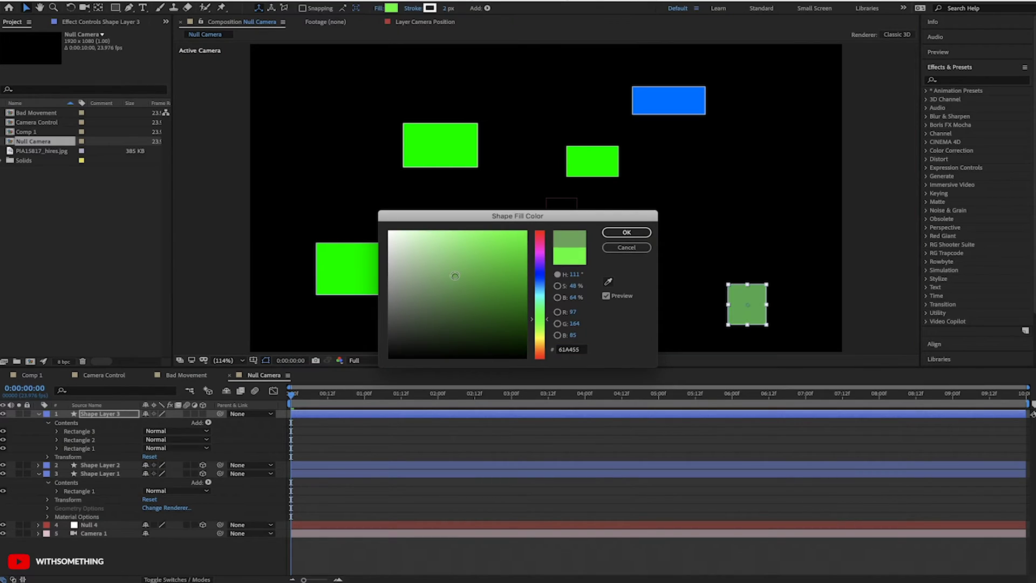
pyautogui.click(539, 251)
pyautogui.click(632, 233)
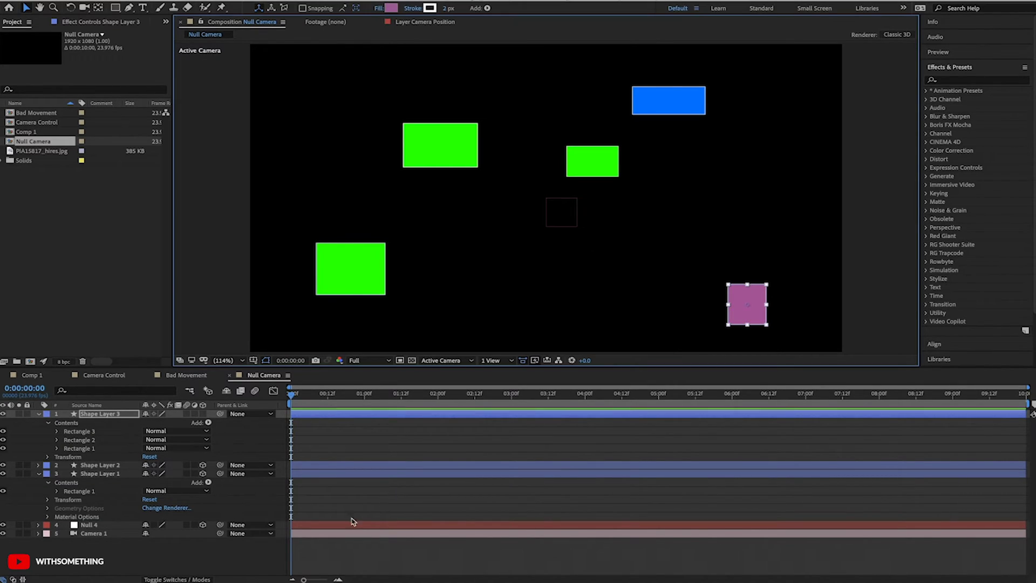
pyautogui.click(276, 559)
# Step: Show Top and Active Camera views side by side and push Shape Layers 2 and 1 back in Z
pyautogui.click(495, 360)
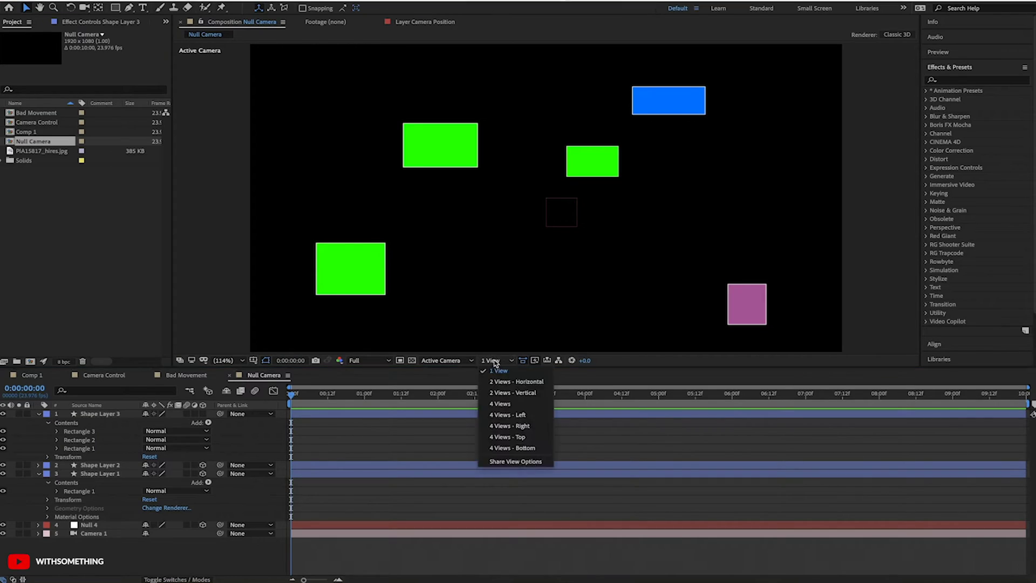
pyautogui.click(508, 381)
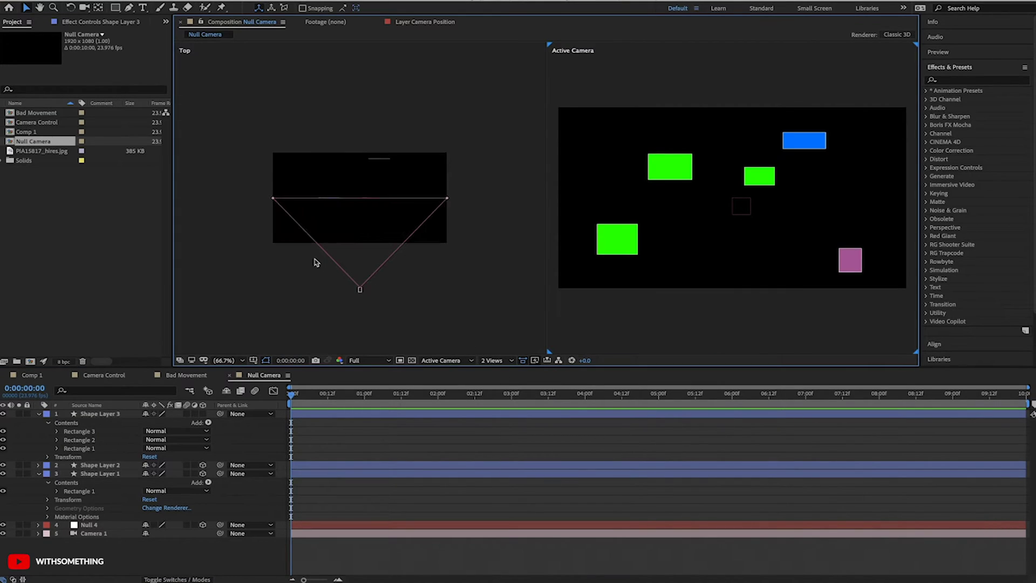
pyautogui.click(378, 159)
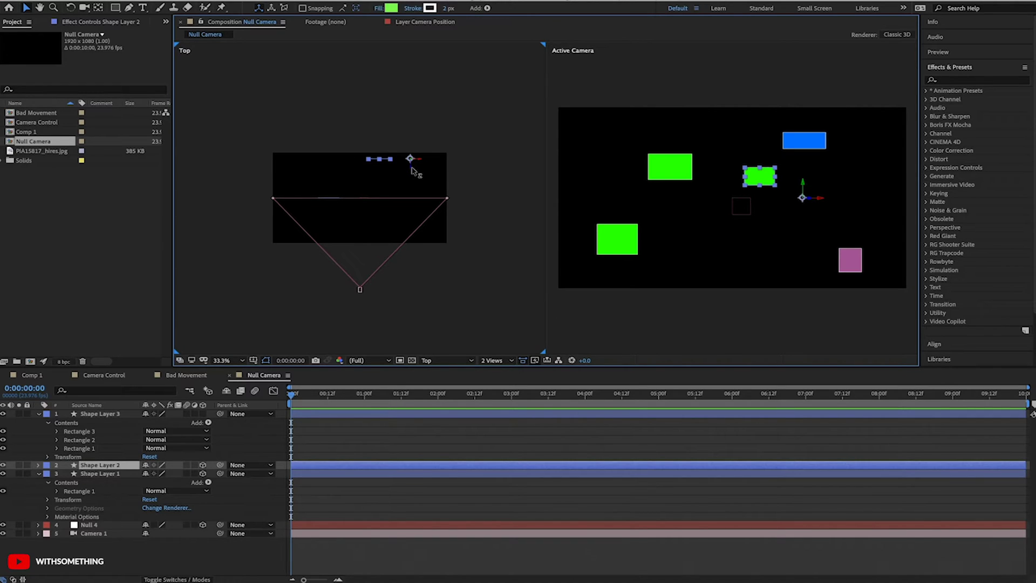
pyautogui.moveTo(413, 172); pyautogui.dragTo(413, 111)
pyautogui.click(330, 205)
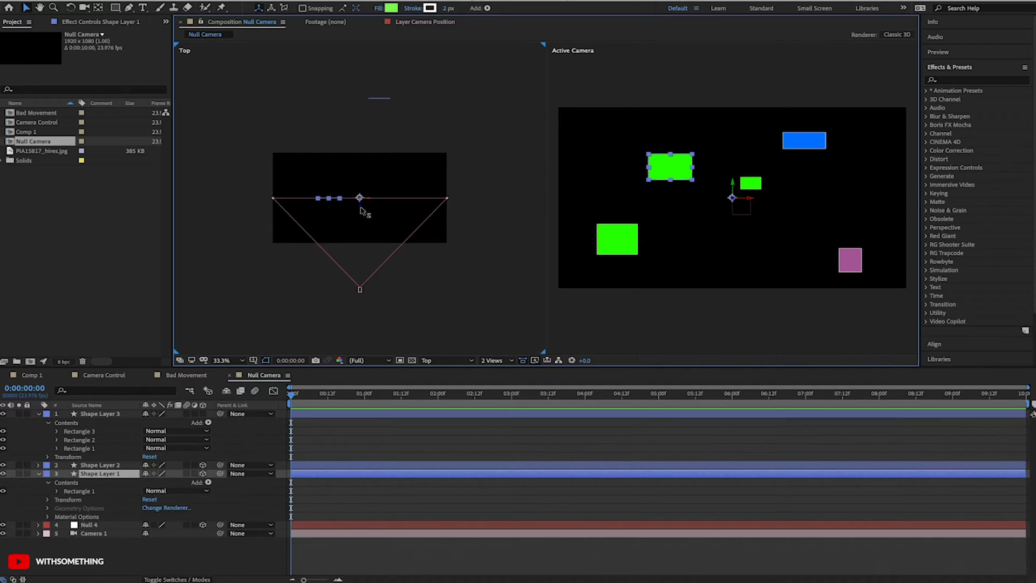
pyautogui.moveTo(361, 208); pyautogui.dragTo(359, 158)
# Step: Click through the layers and end with Shape Layer 3 selected
pyautogui.click(361, 200)
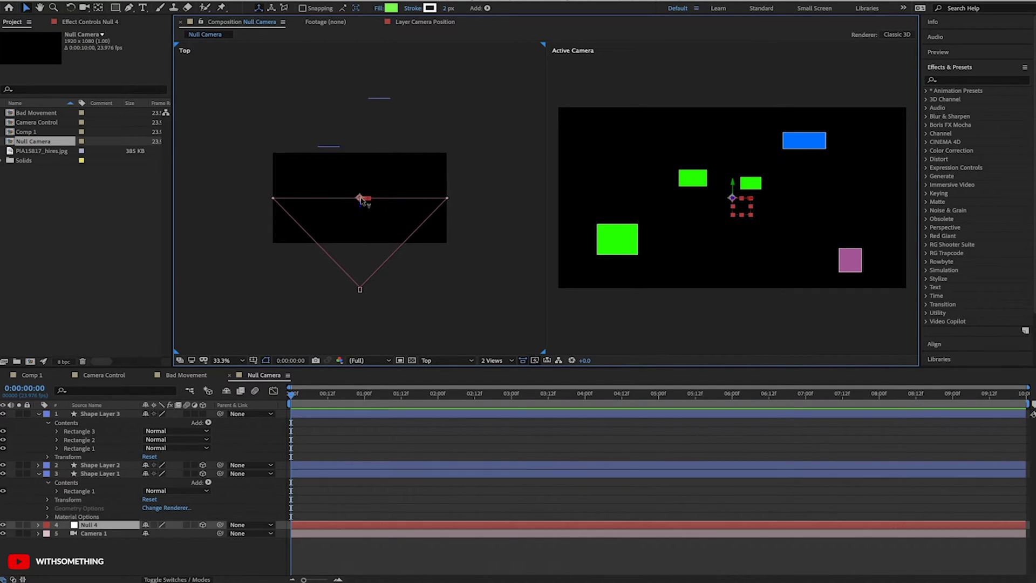
pyautogui.click(849, 265)
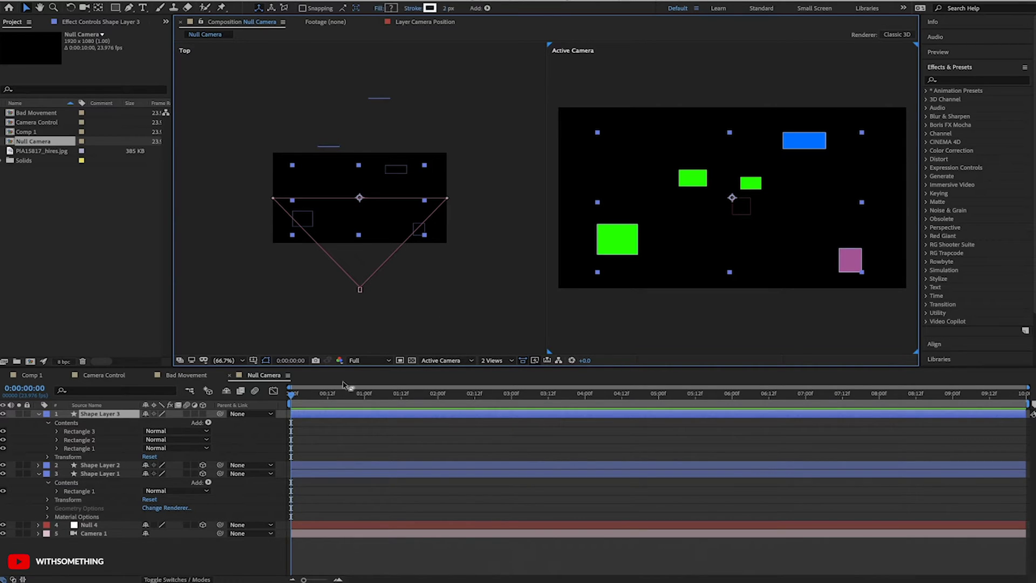
pyautogui.click(100, 465)
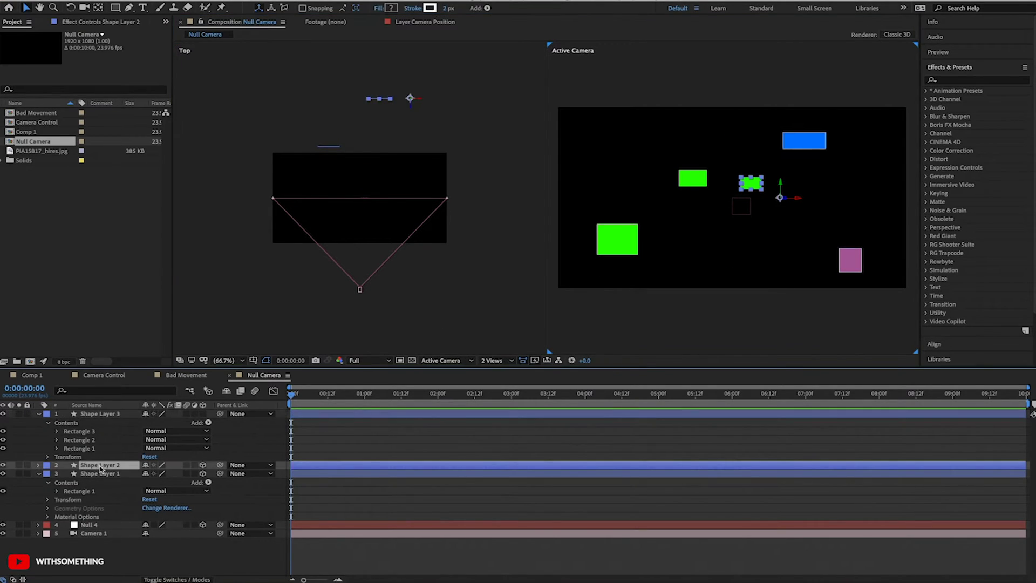
pyautogui.click(98, 413)
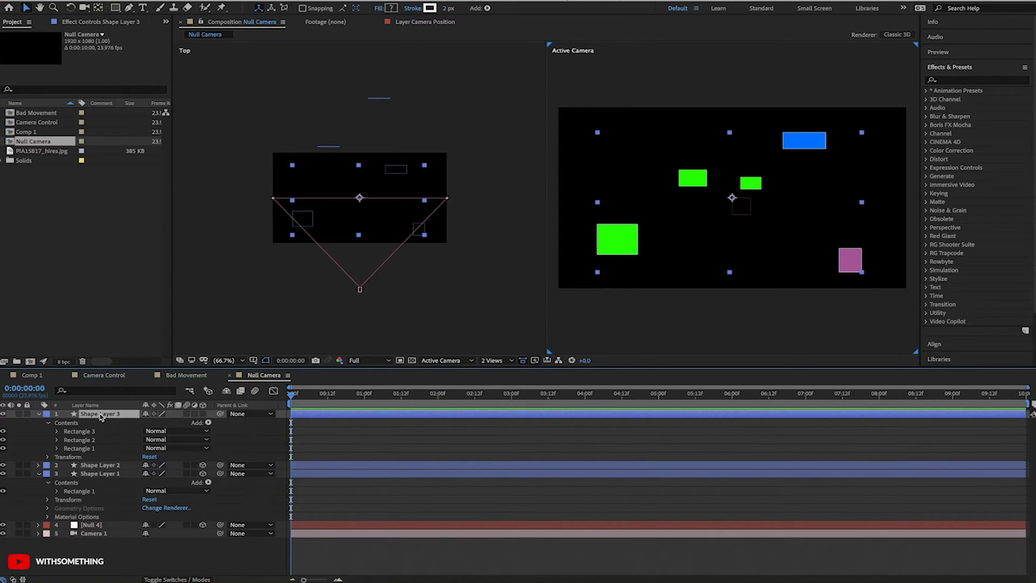
# Step: Duplicate Shape Layer 3 as Shape Layer 4, make both 3D, and set Layer 4's Z Position to 1704
pyautogui.hotkey('ctrl', 'd')
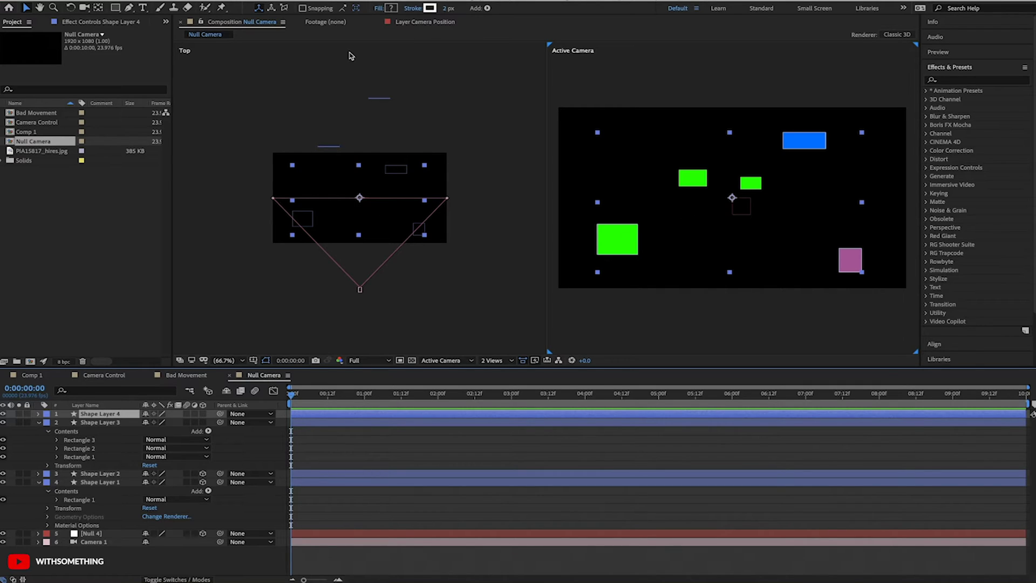
pyautogui.click(24, 8)
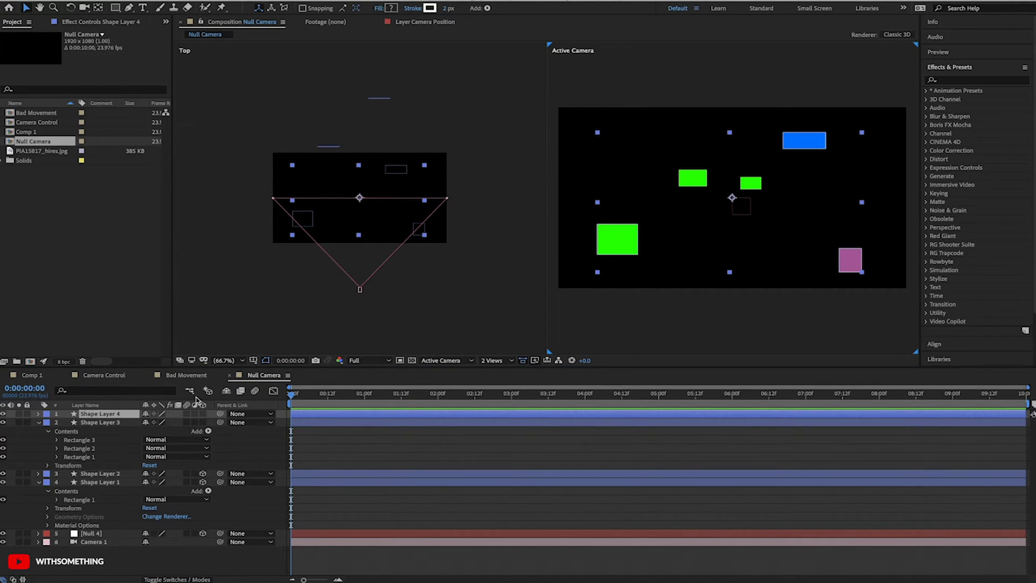
pyautogui.click(174, 416)
pyautogui.press('p')
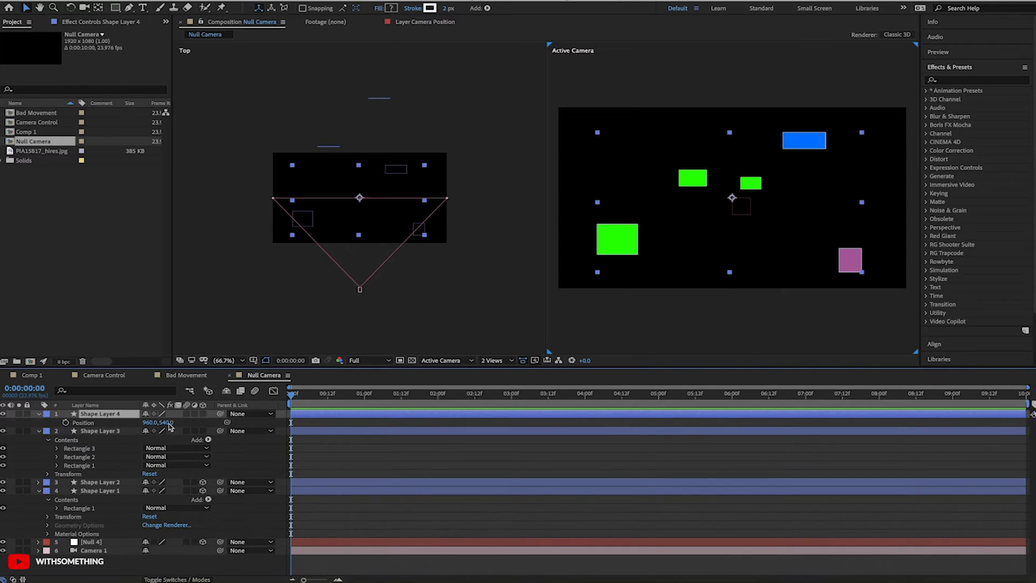
pyautogui.click(203, 413)
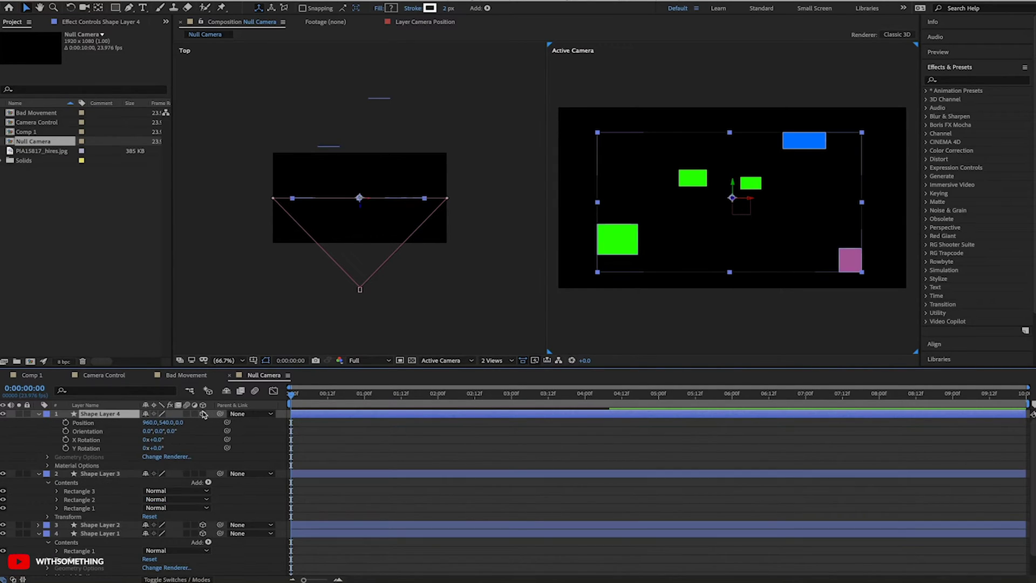
pyautogui.click(203, 474)
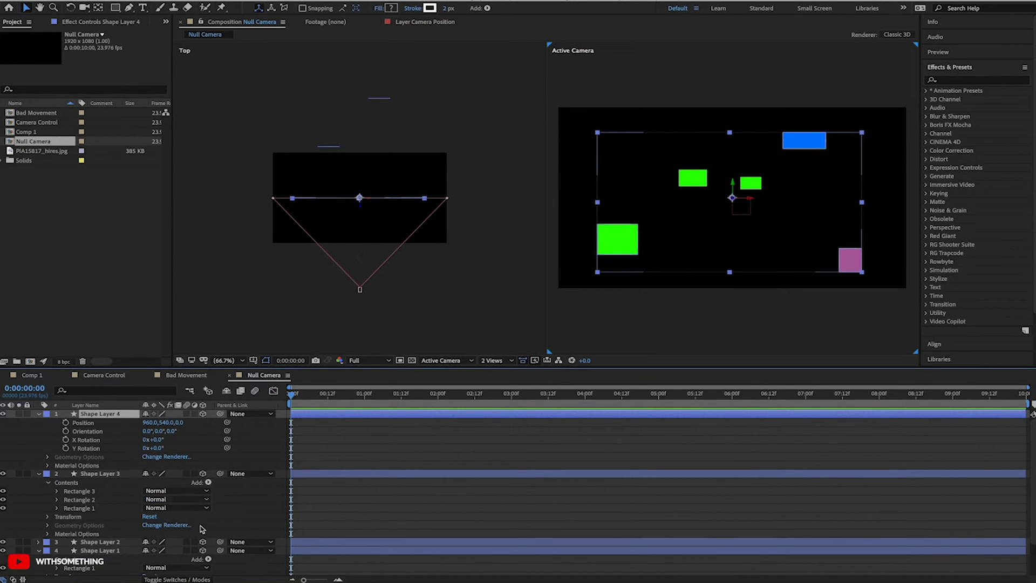
pyautogui.moveTo(176, 429); pyautogui.dragTo(441, 430)
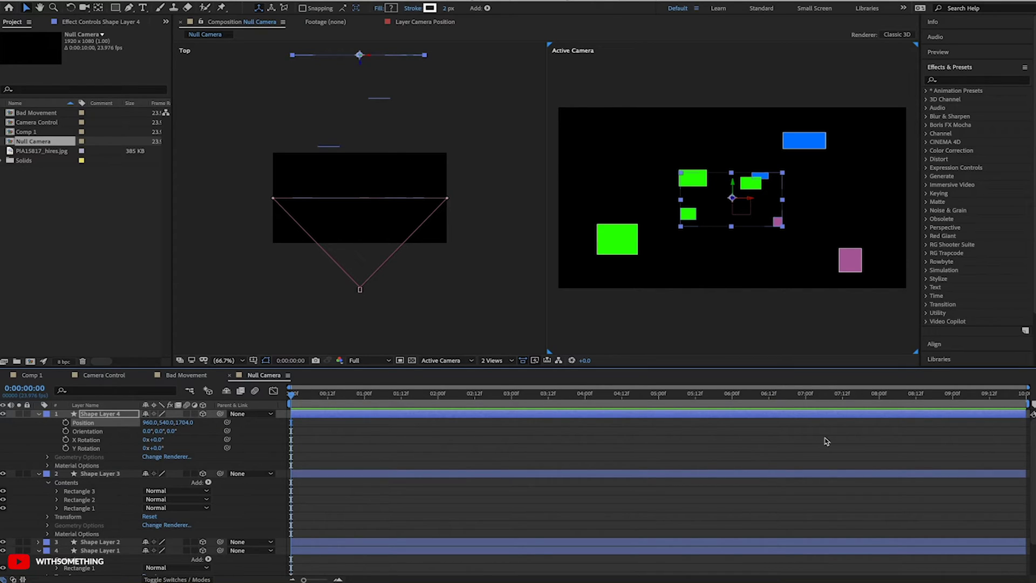
# Step: Return to a single Active Camera view and collapse Shape Layers 4, 3 and 1
pyautogui.click(491, 360)
pyautogui.click(499, 371)
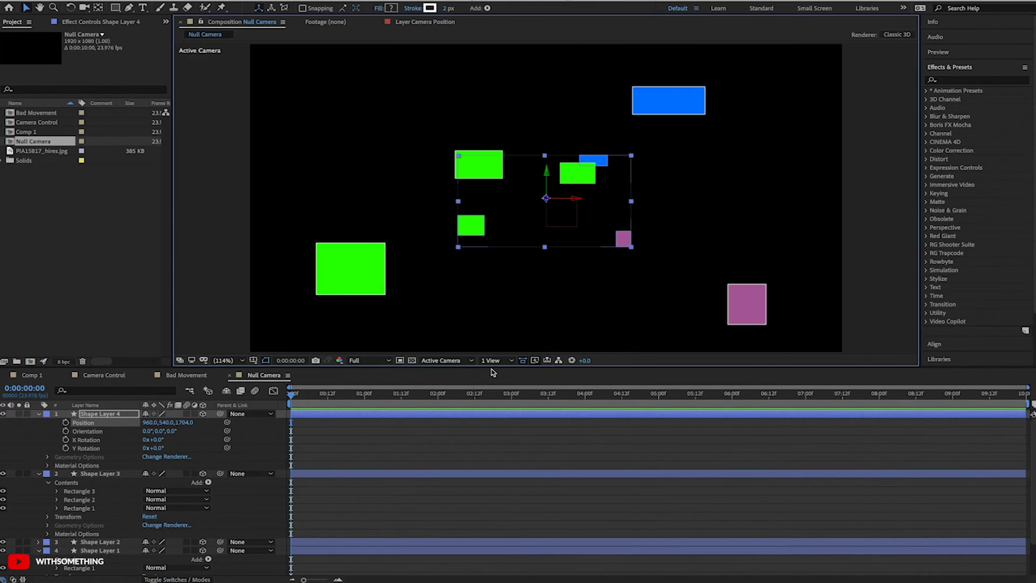
pyautogui.click(231, 175)
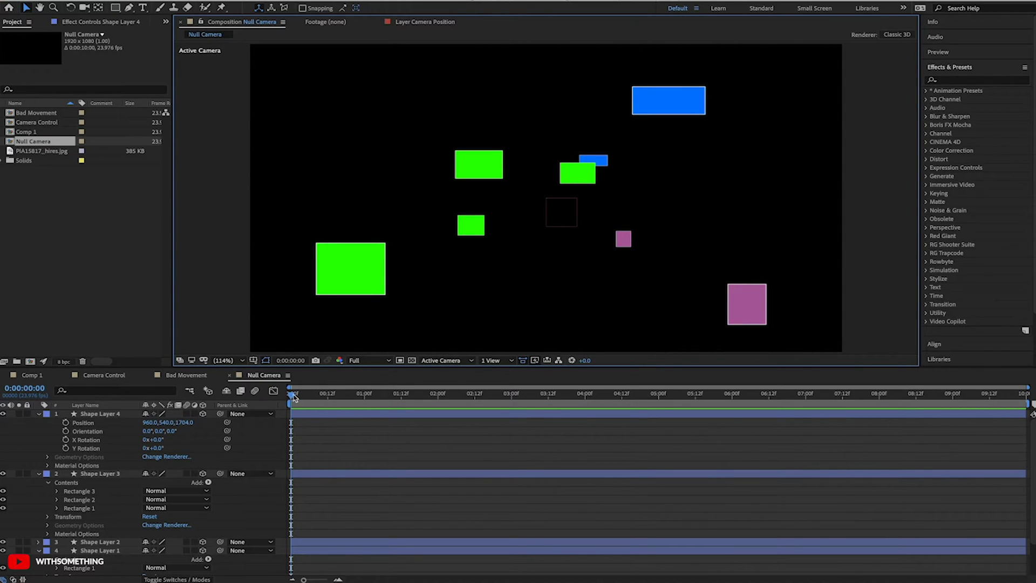
pyautogui.click(39, 414)
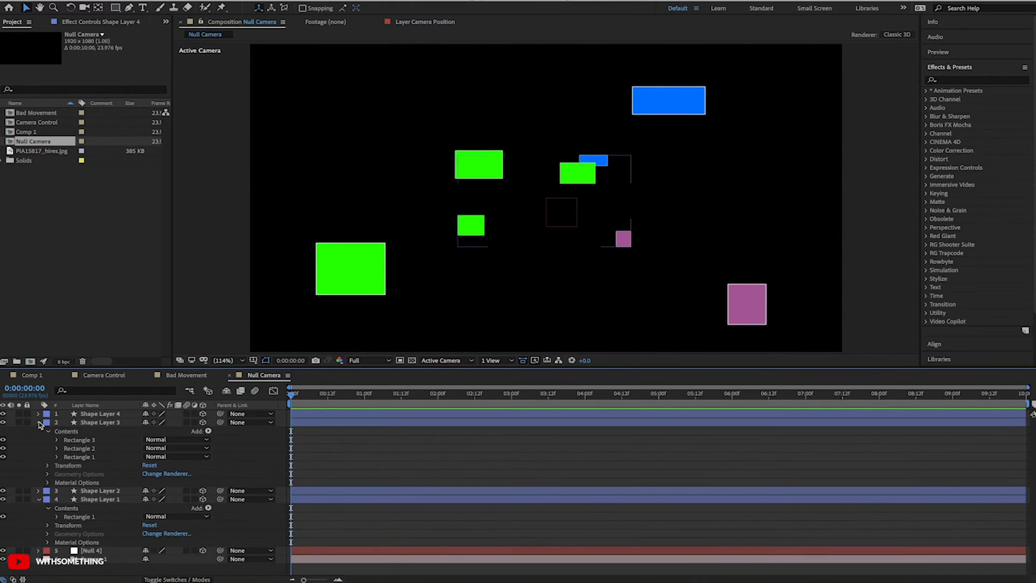
pyautogui.click(39, 423)
pyautogui.click(40, 440)
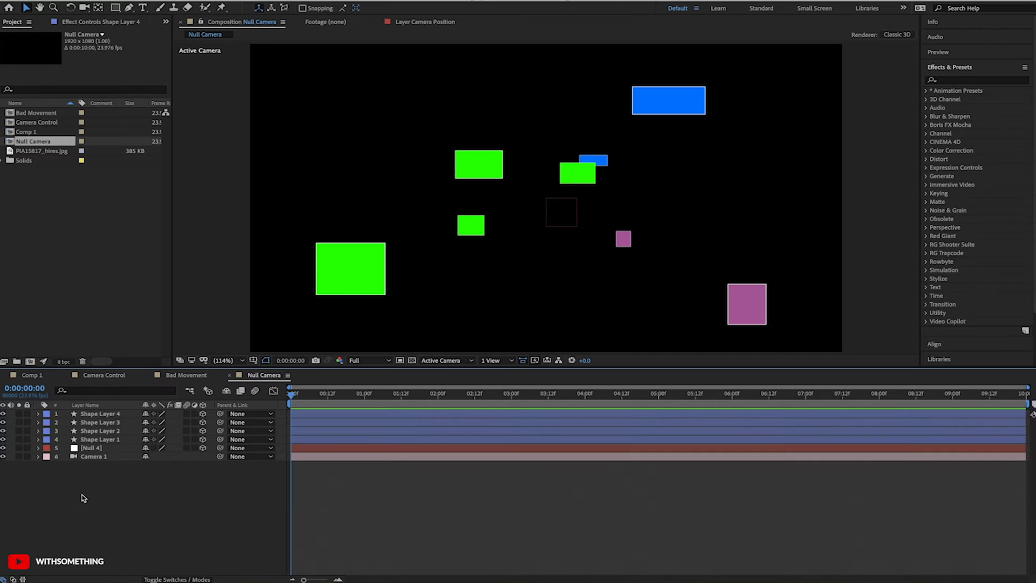
# Step: Move Null 4 and Camera 1 together to the top of the layer stack
pyautogui.click(90, 448)
pyautogui.keyDown('shift'); pyautogui.click(96, 457); pyautogui.keyUp('shift')
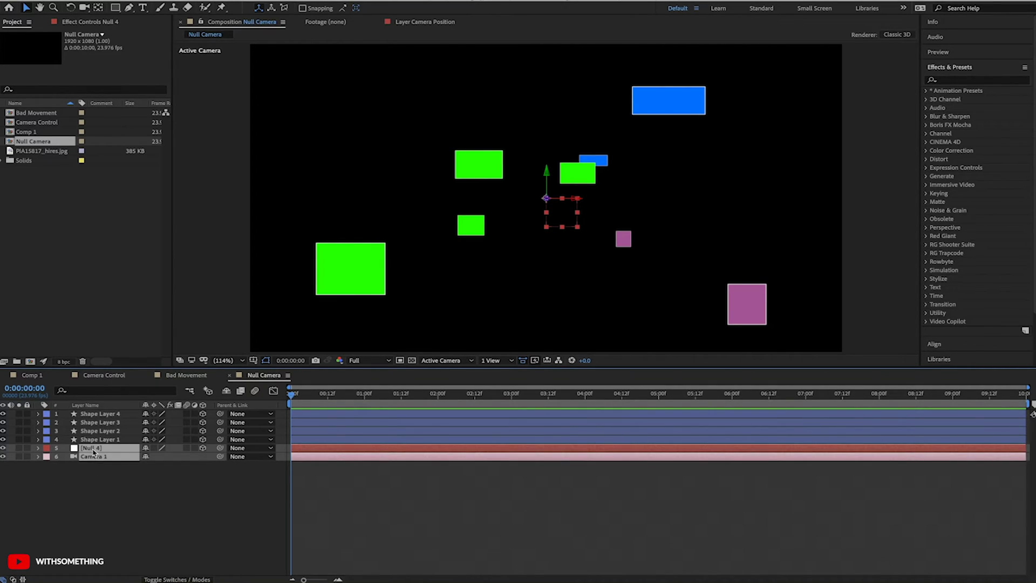
pyautogui.moveTo(92, 453); pyautogui.dragTo(97, 413)
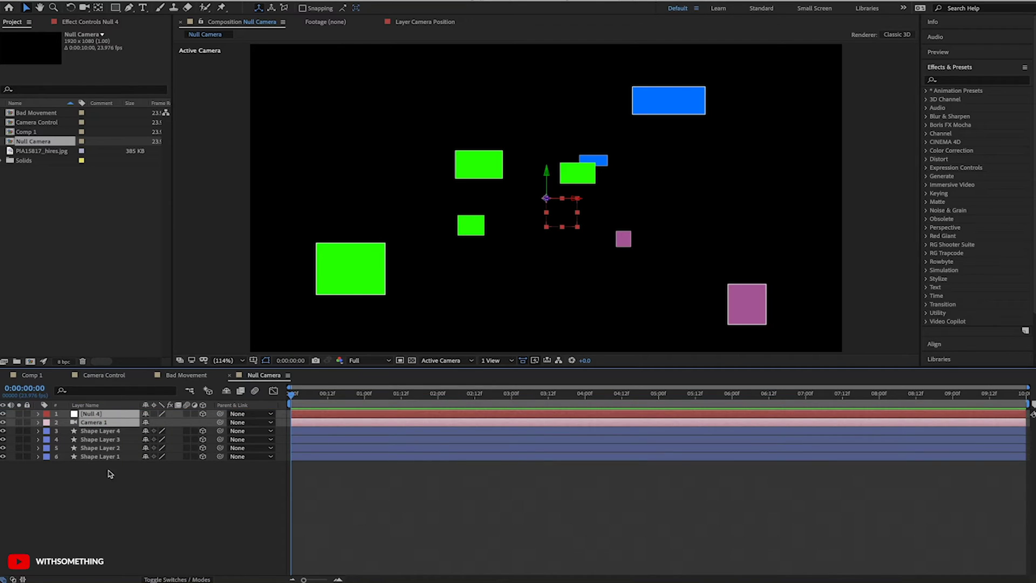
pyautogui.click(107, 477)
# Step: Apply the Separate XYZ Position preset, found by searching 'xy', to Null 4
pyautogui.click(97, 426)
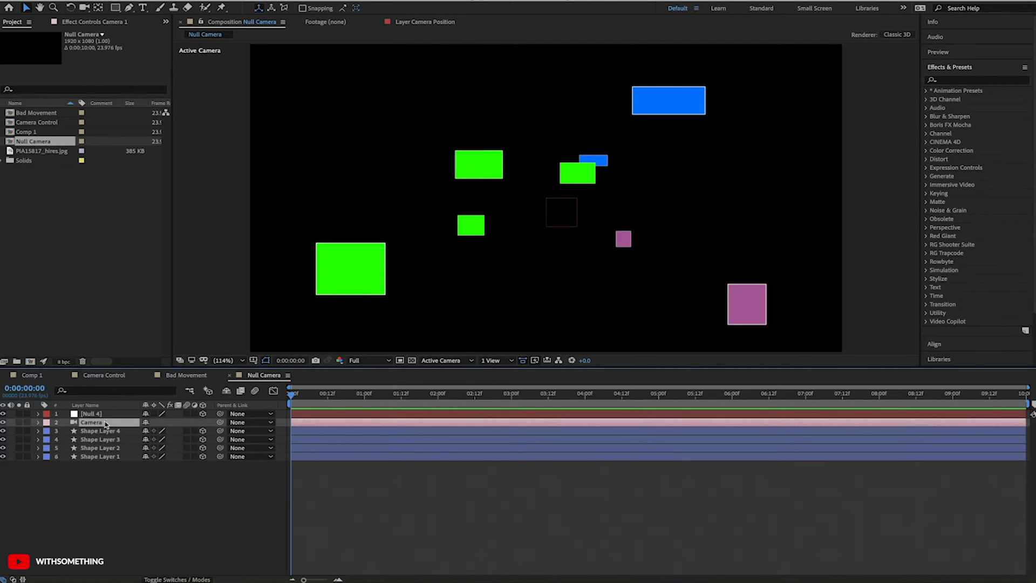
pyautogui.press('Return')
pyautogui.click(957, 81)
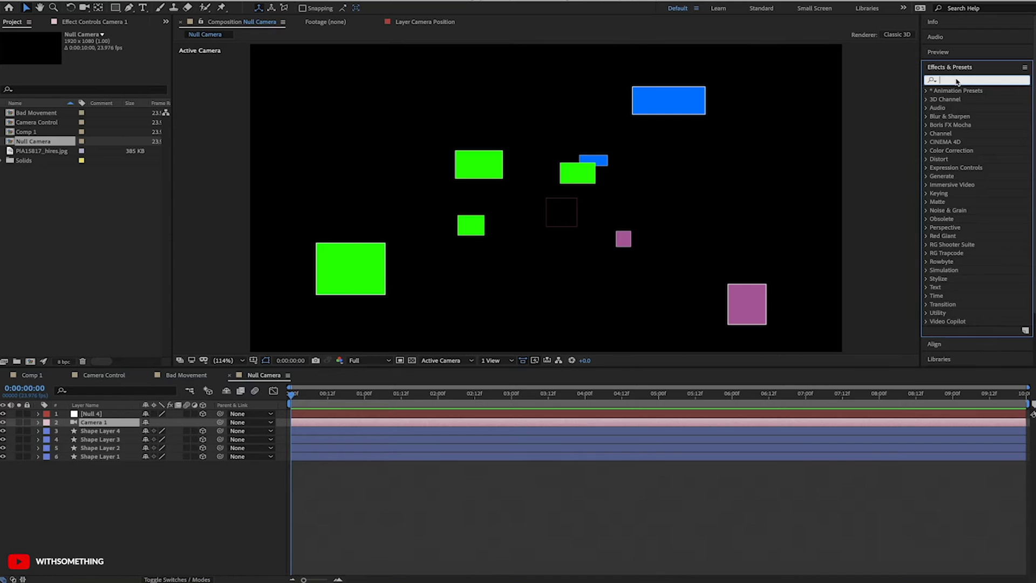
pyautogui.write('xy')
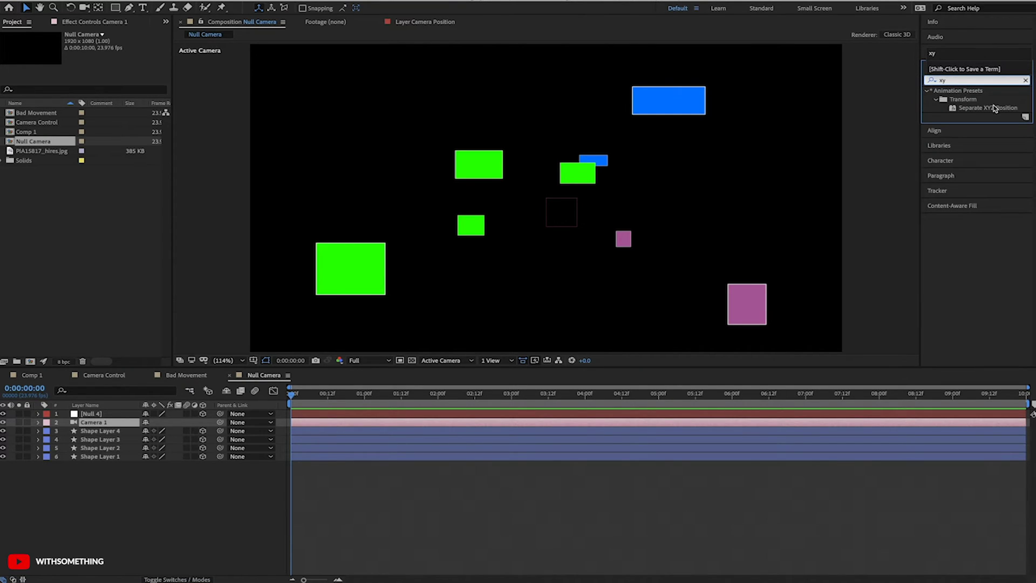
pyautogui.moveTo(994, 108); pyautogui.dragTo(93, 415)
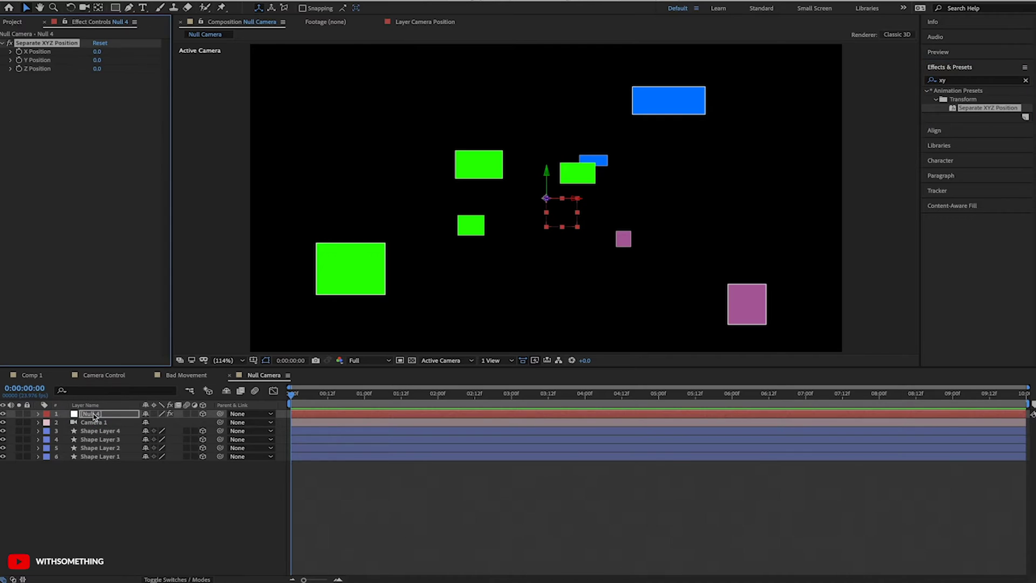
# Step: Parent Camera 1 to the null and rename the null to 'Camera Control'
pyautogui.click(94, 423)
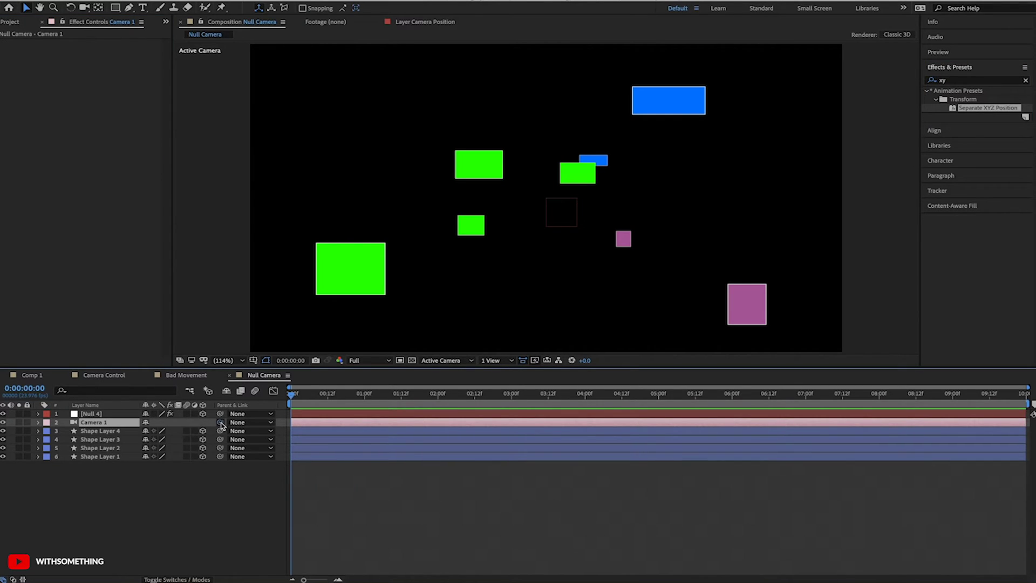
pyautogui.moveTo(212, 425); pyautogui.dragTo(113, 417)
pyautogui.click(93, 414)
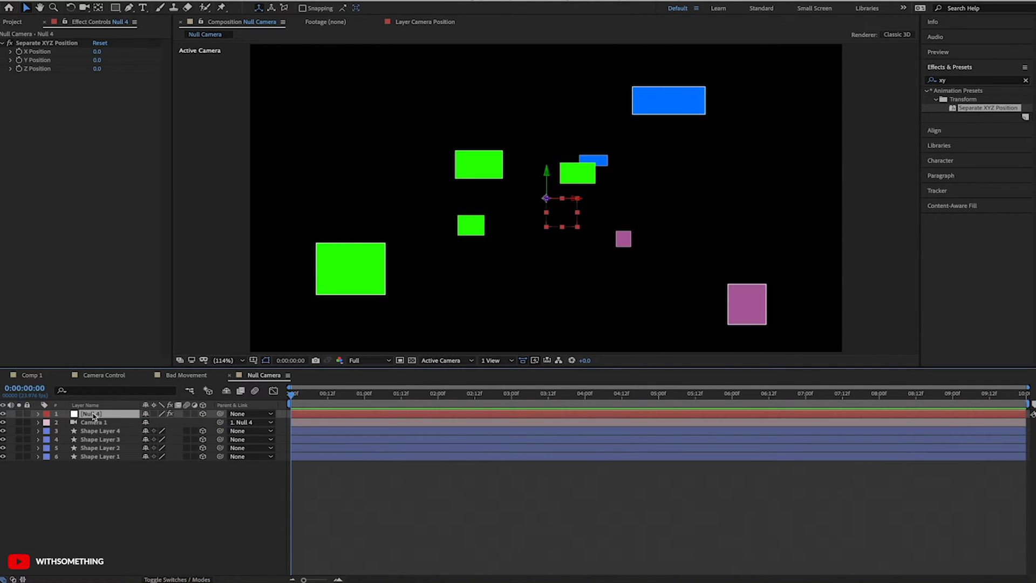
pyautogui.press('Return')
pyautogui.write('Camera Contr')
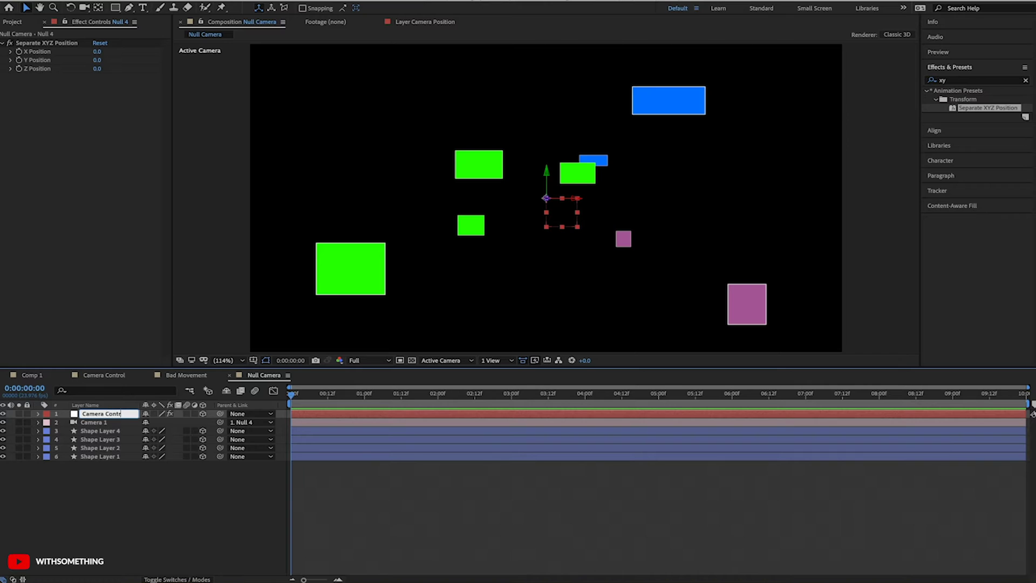
pyautogui.write('ol')
pyautogui.press('Return')
# Step: Set Camera Control's Z Position to 0 and set Camera 1's Parent back to None
pyautogui.click(38, 158)
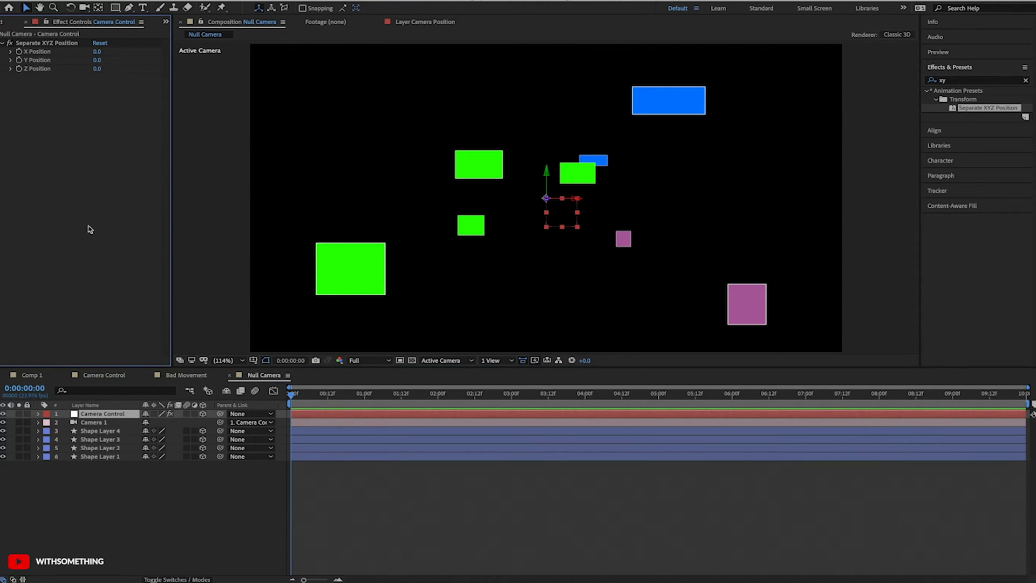
pyautogui.moveTo(97, 68)
pyautogui.mouseDown()
pyautogui.moveTo(128, 69)
pyautogui.moveTo(87, 76)
pyautogui.mouseUp()
pyautogui.click(102, 68)
pyautogui.write('0')
pyautogui.press('Return')
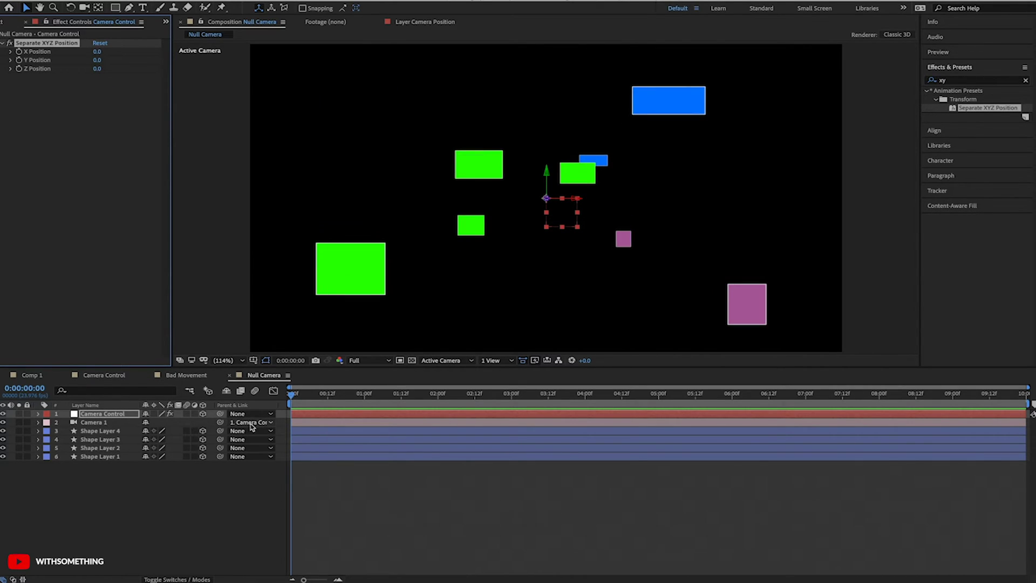
pyautogui.click(251, 423)
pyautogui.click(248, 433)
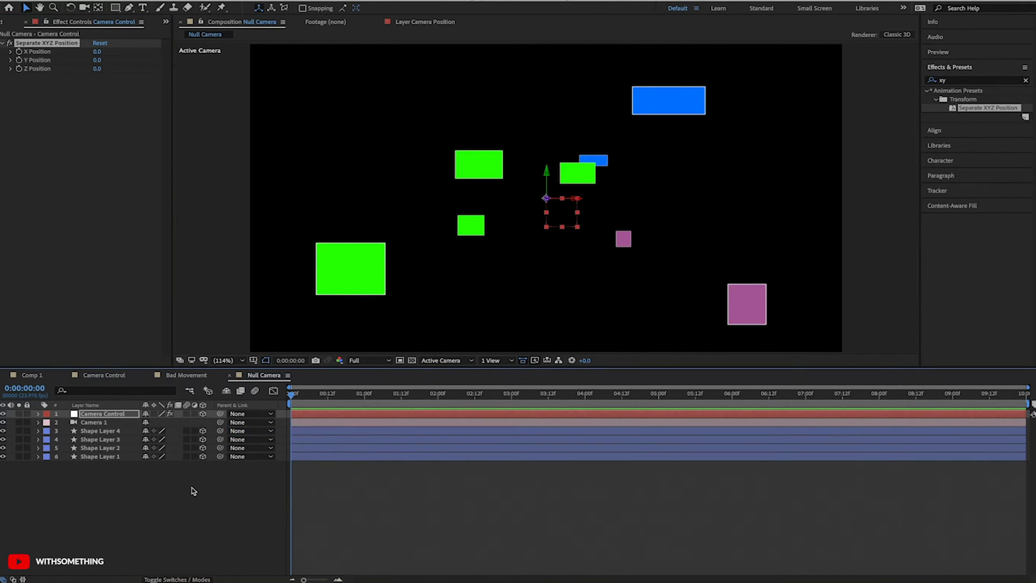
# Step: Show both layers' positions and copy Camera 1's Z of -1066.7 into Camera Control's Position
pyautogui.click(95, 423)
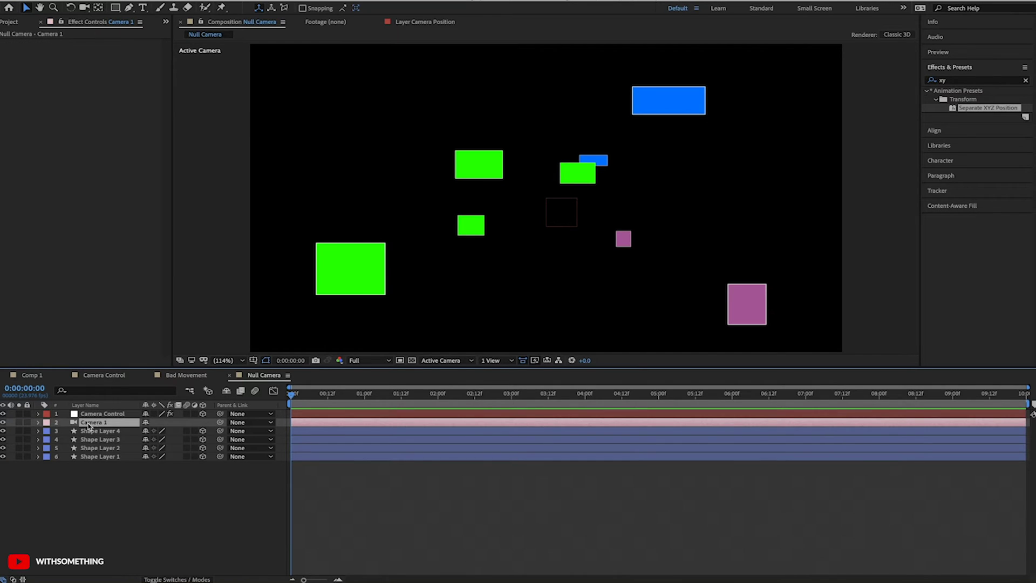
pyautogui.press('p')
pyautogui.click(105, 414)
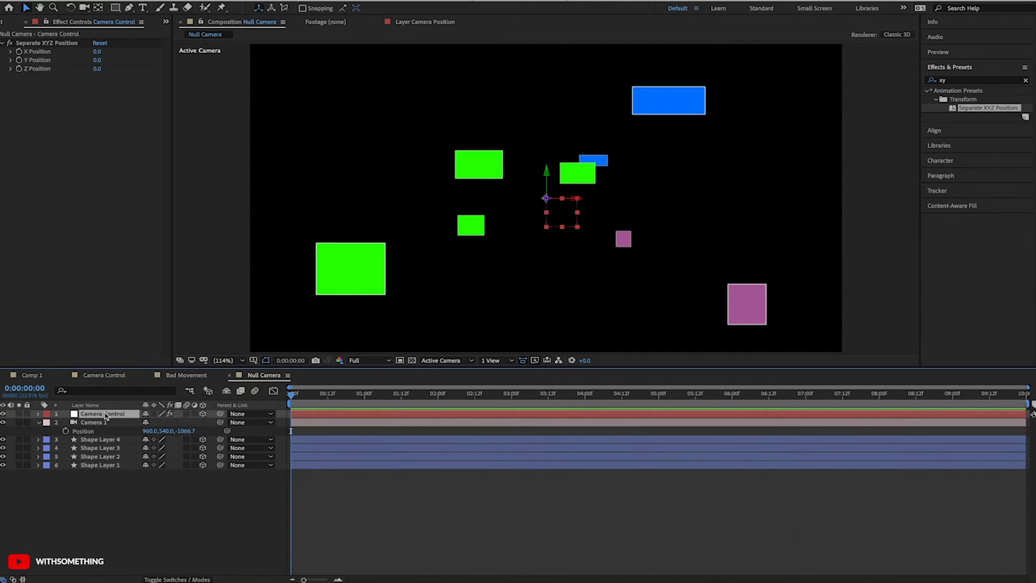
pyautogui.press('p')
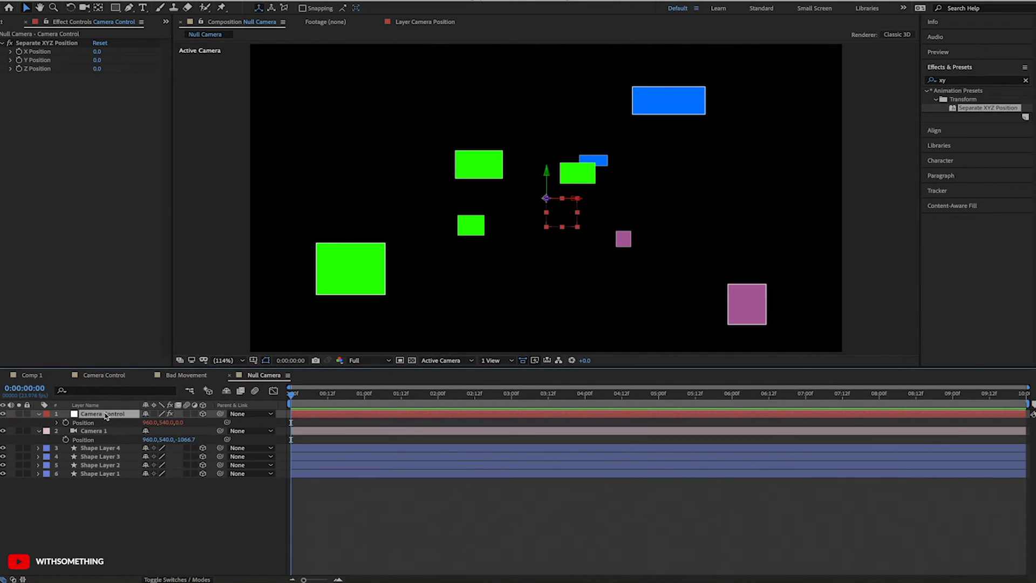
pyautogui.click(184, 440)
pyautogui.click(181, 423)
pyautogui.press('Return')
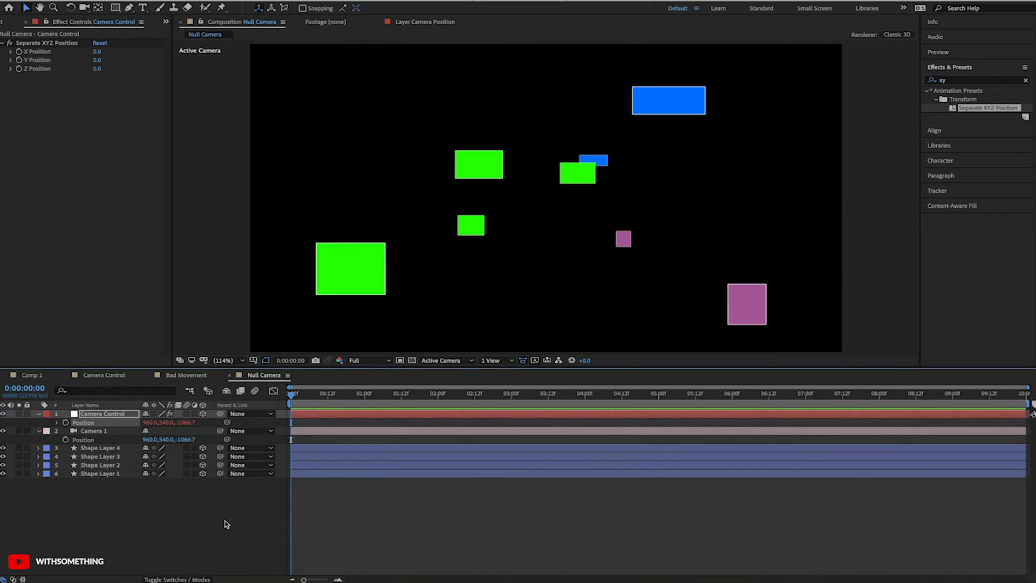
pyautogui.click(224, 524)
# Step: Switch to the 2 Views – Horizontal layout and parent Camera 1 to Camera Control
pyautogui.click(495, 360)
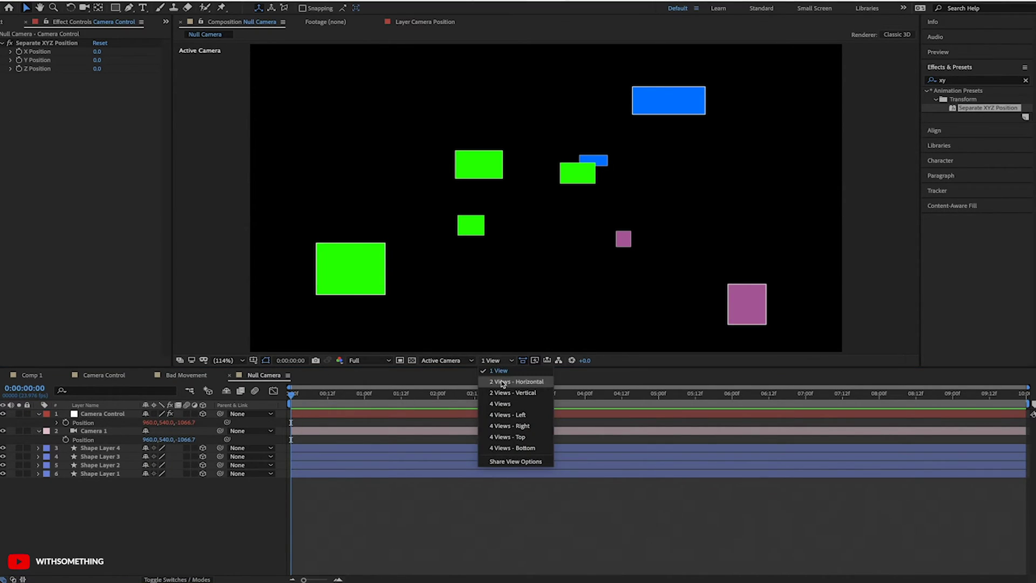
pyautogui.click(502, 384)
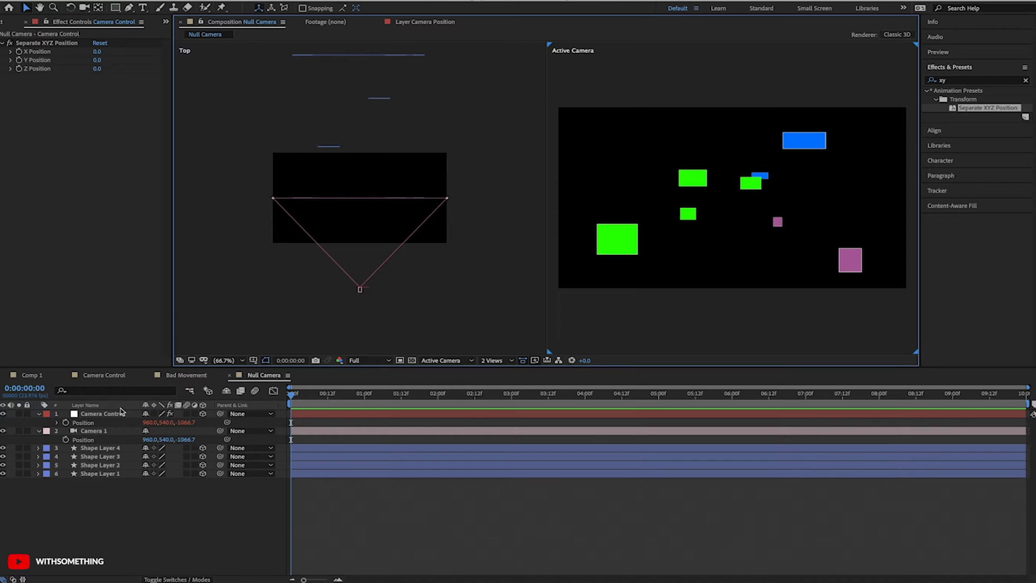
pyautogui.click(103, 413)
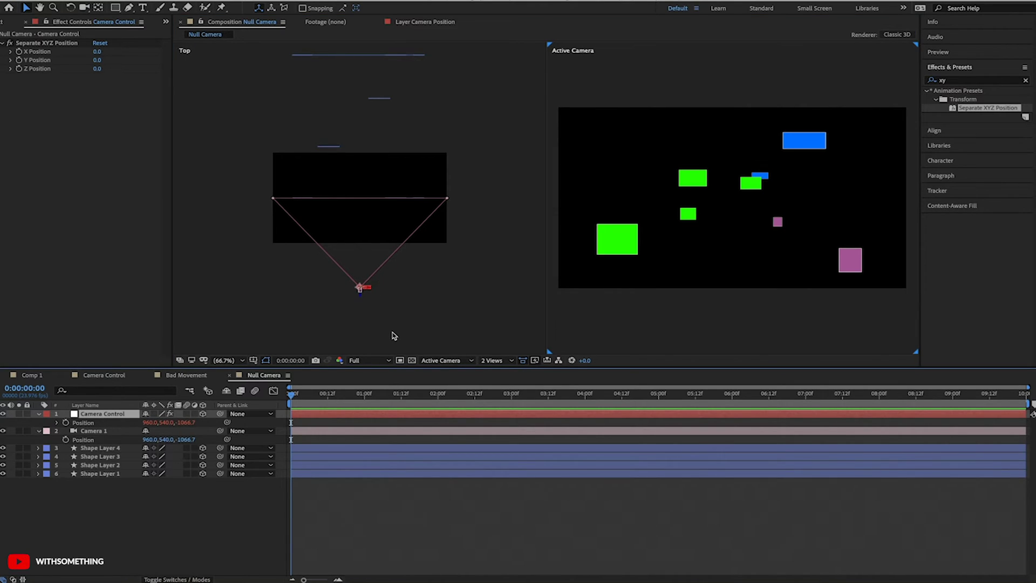
pyautogui.click(106, 431)
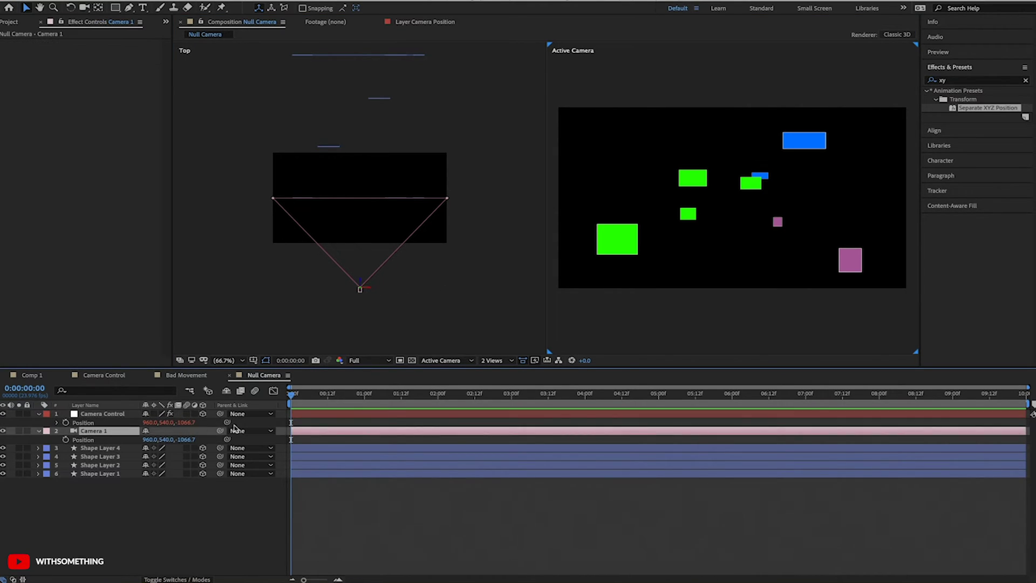
pyautogui.moveTo(220, 431); pyautogui.dragTo(97, 413)
# Step: Scrub Camera Control's Separate XYZ Position to Y 200 and Z 300
pyautogui.click(106, 416)
pyautogui.moveTo(97, 59); pyautogui.dragTo(121, 76)
pyautogui.click(90, 104)
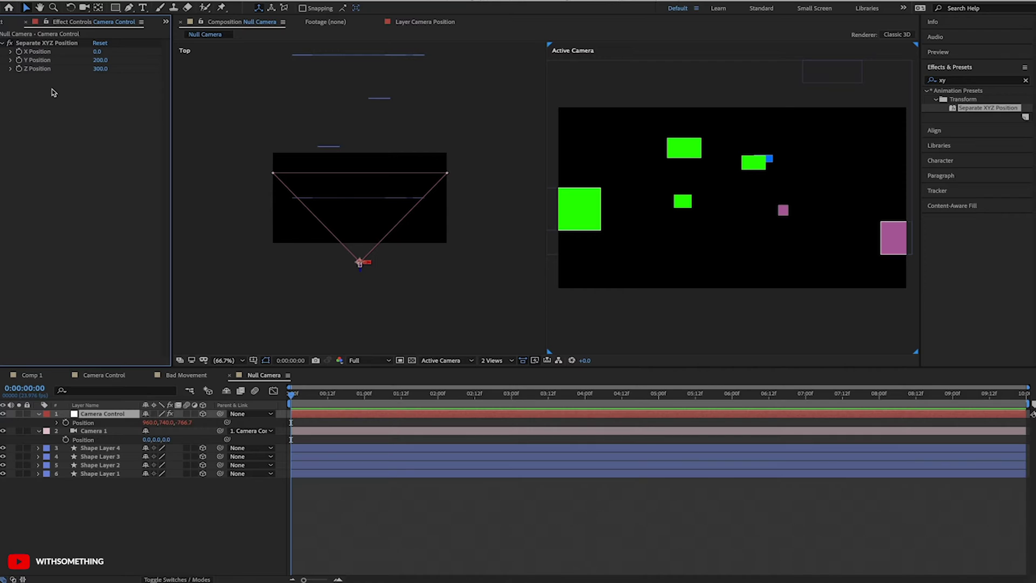
# Step: Add an Expression Controls > Angle Control effect to Camera Control
pyautogui.rightClick(58, 105)
pyautogui.click(32, 106)
pyautogui.rightClick(31, 105)
pyautogui.moveTo(124, 224)
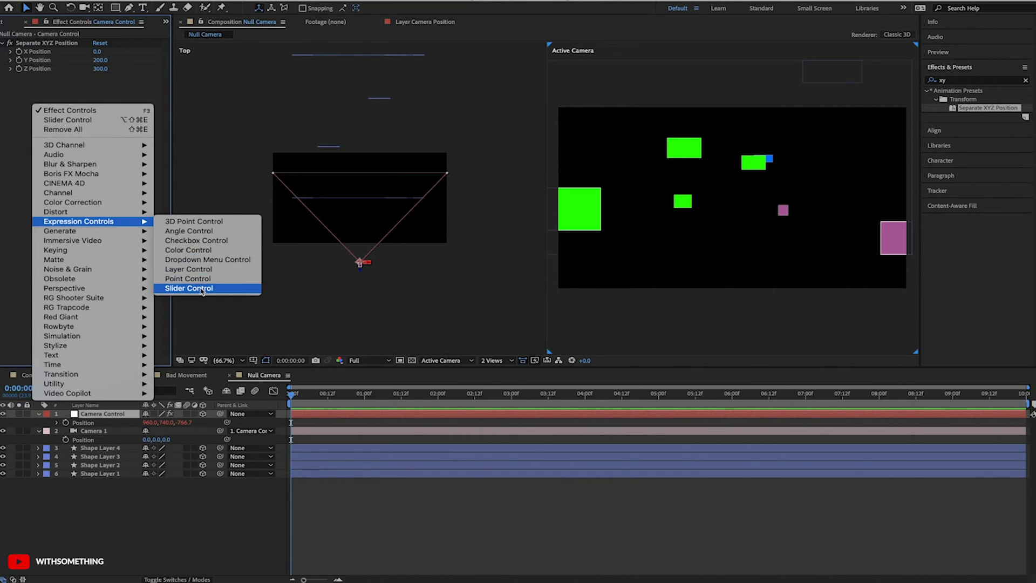
pyautogui.click(208, 235)
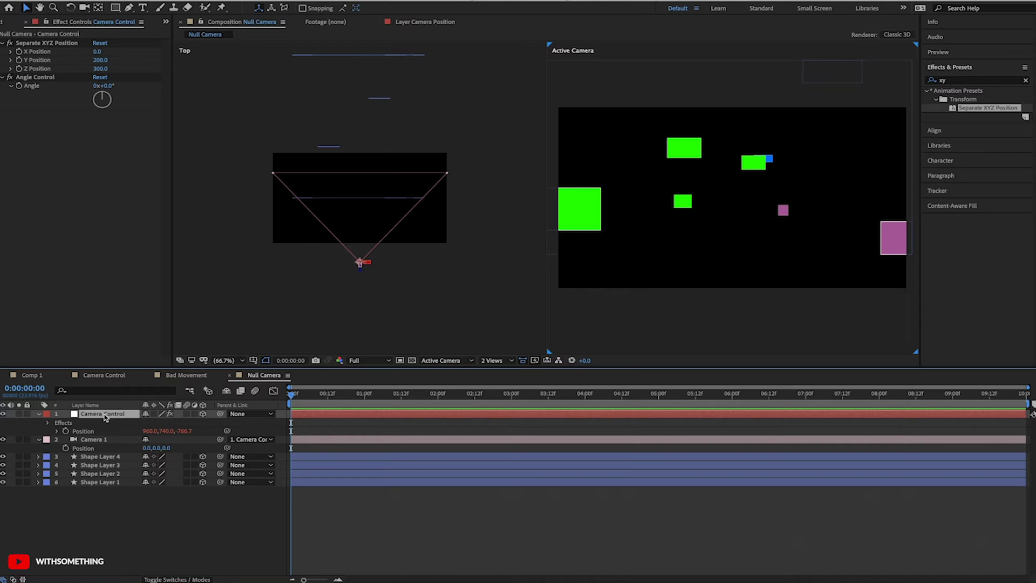
# Step: Reveal the rotation properties of Camera Control and Camera 1 with R
pyautogui.press('r')
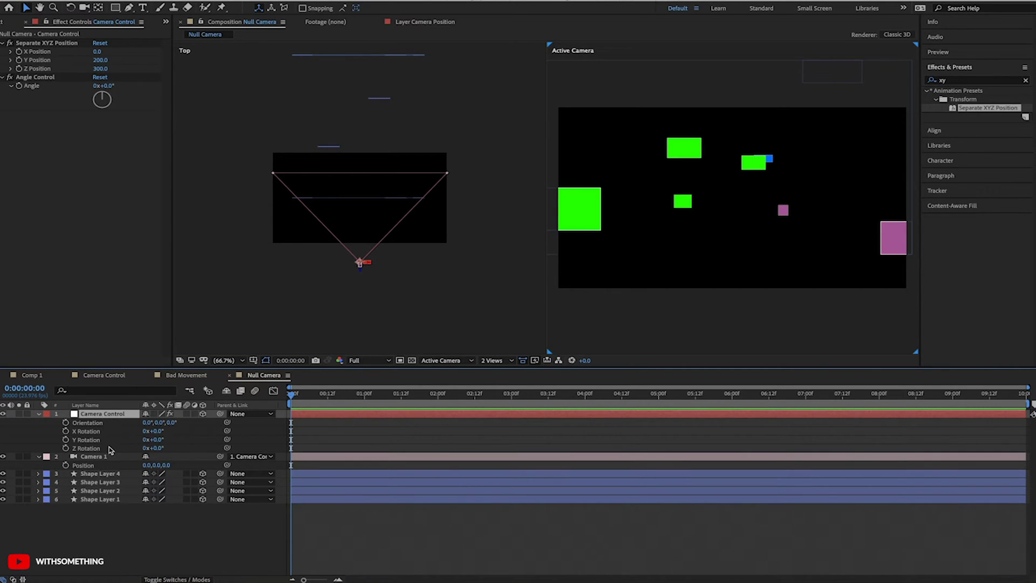
pyautogui.click(97, 458)
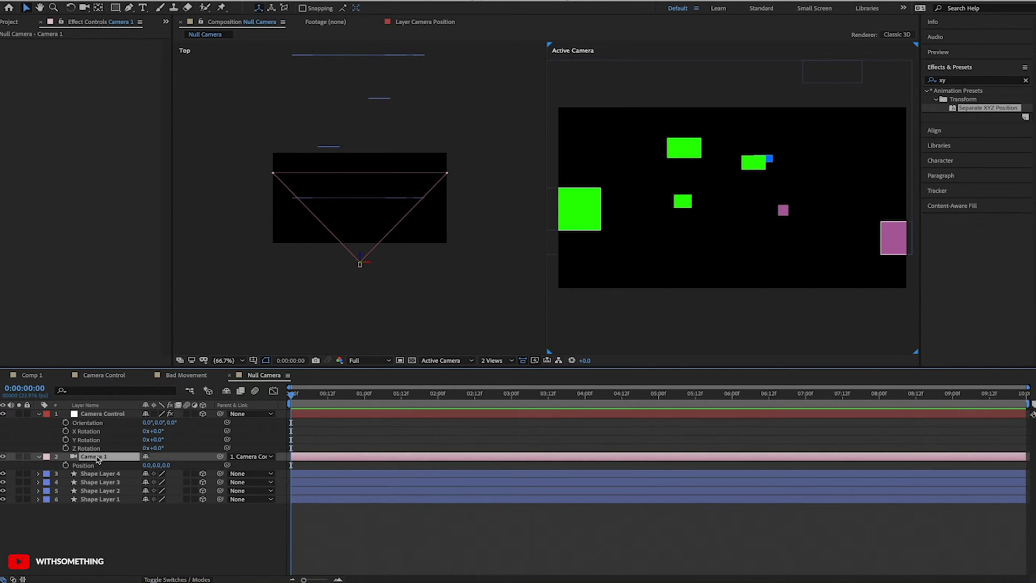
pyautogui.press('r')
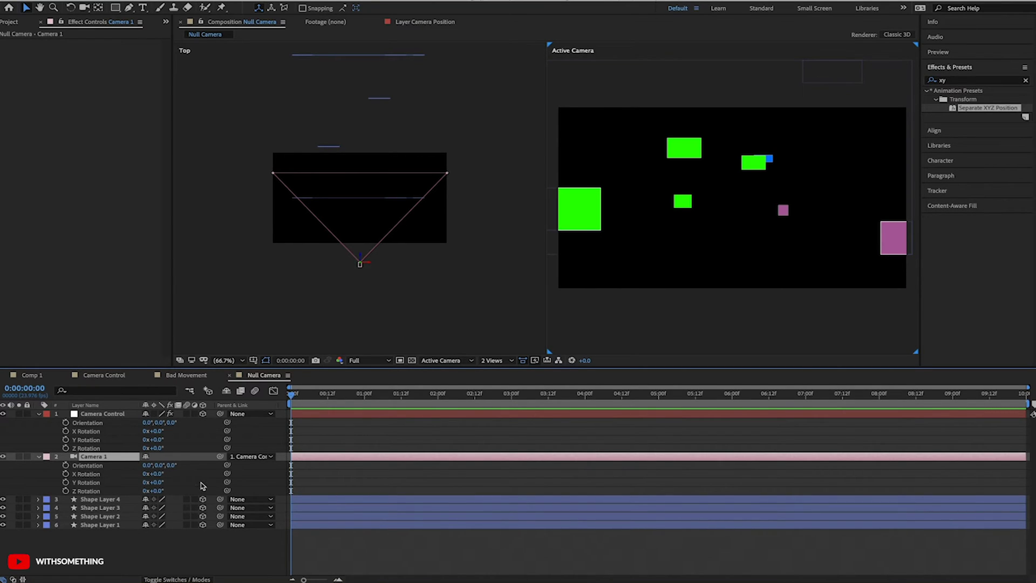
pyautogui.click(99, 414)
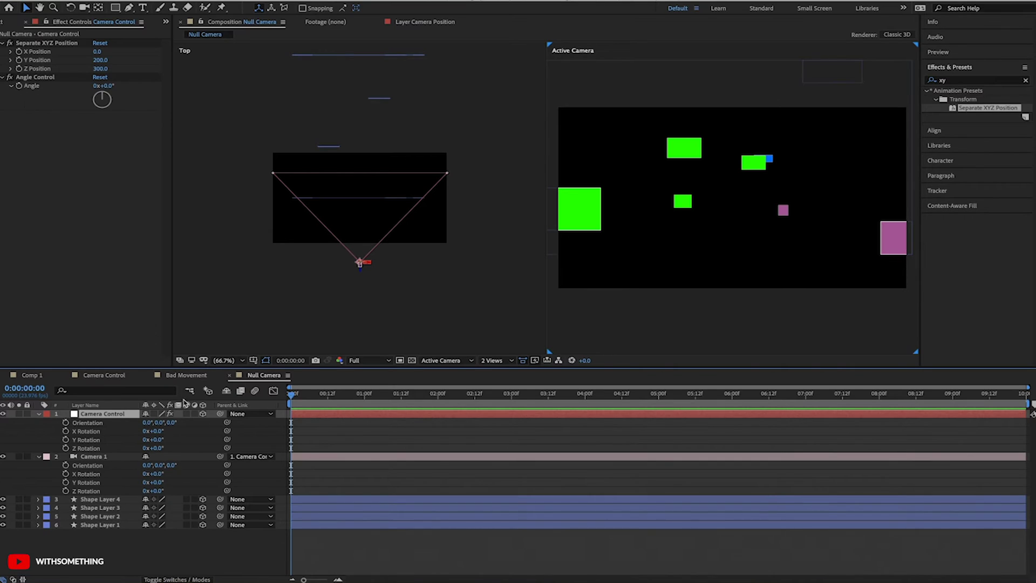
# Step: Pick-whip Camera 1's X Rotation to Camera Control's Angle Control
pyautogui.keyDown('alt'); pyautogui.click(20, 86); pyautogui.keyUp('alt')
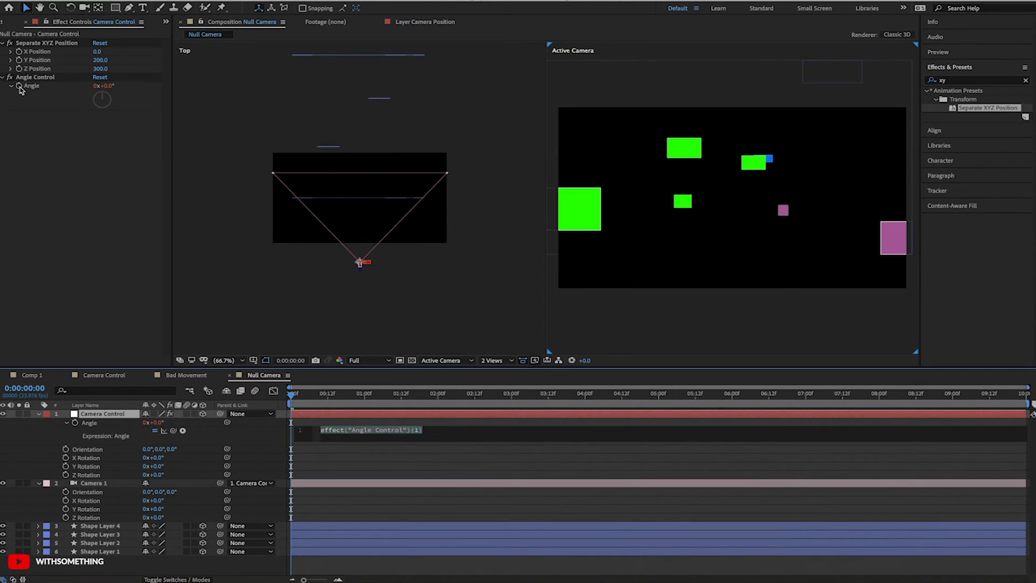
pyautogui.keyDown('alt'); pyautogui.click(20, 86); pyautogui.keyUp('alt')
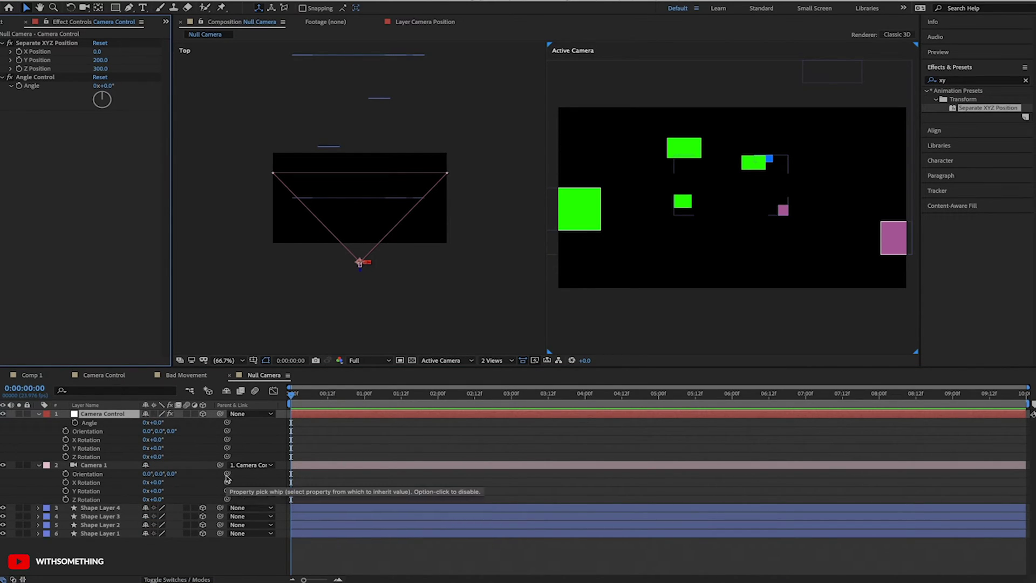
pyautogui.moveTo(227, 483); pyautogui.dragTo(23, 87)
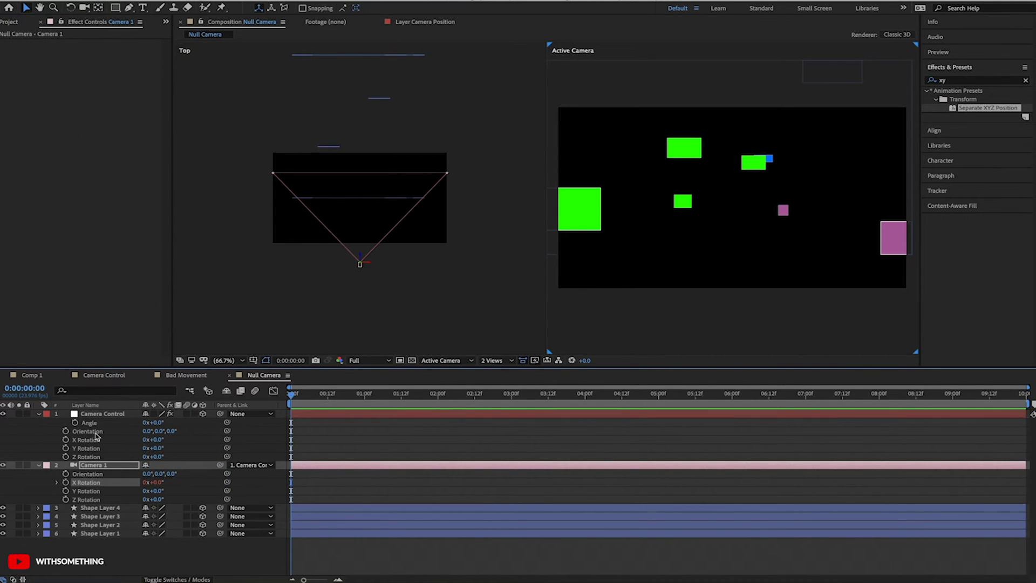
# Step: Rename the Angle Control effect 'X Rotation' and scrub its angle to test the tilt
pyautogui.click(100, 414)
pyautogui.click(29, 77)
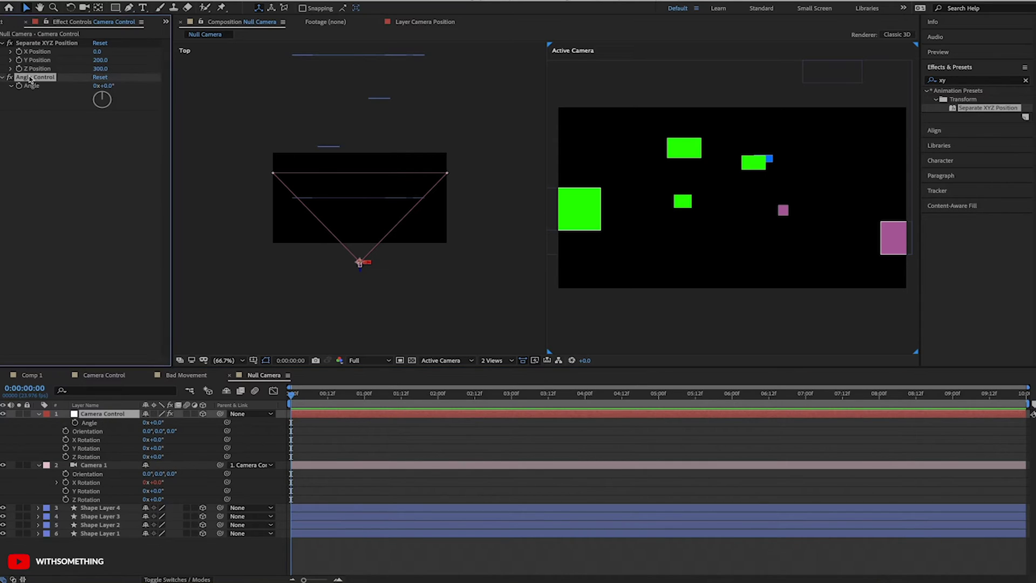
pyautogui.press('Return')
pyautogui.write('X Rotation')
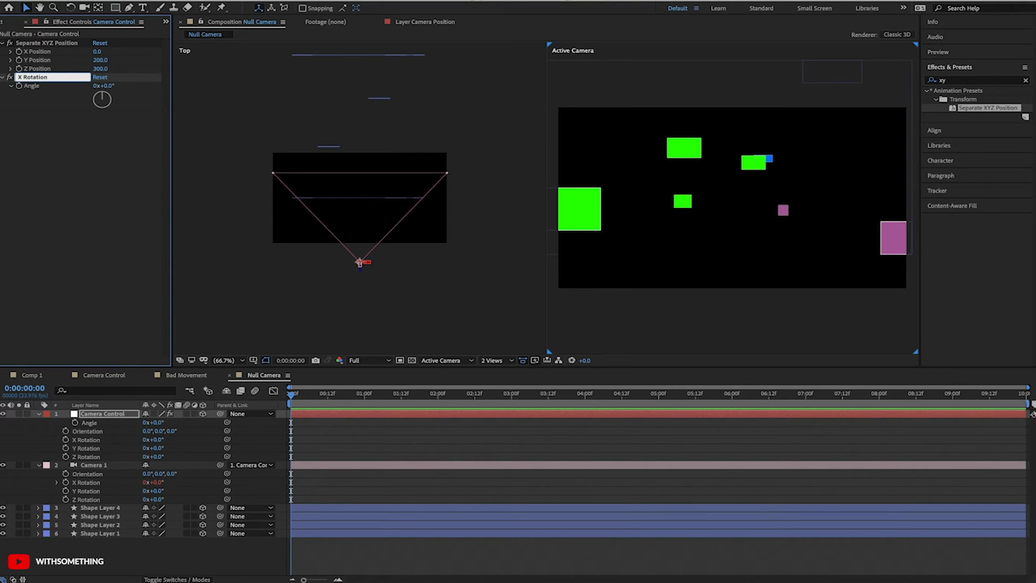
pyautogui.press('Return')
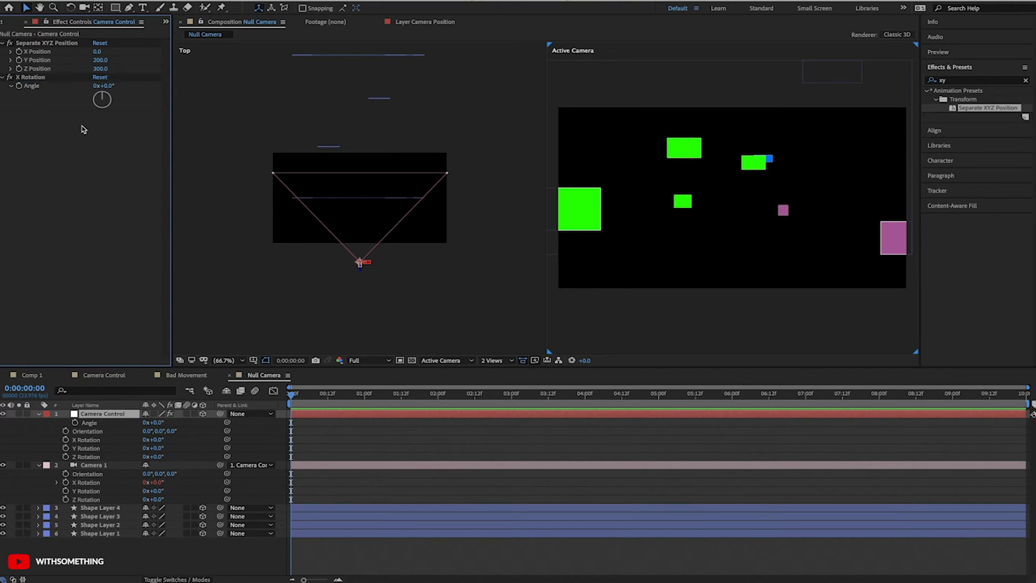
pyautogui.moveTo(104, 86)
pyautogui.mouseDown()
pyautogui.moveTo(119, 86)
pyautogui.moveTo(105, 90)
pyautogui.mouseUp()
# Step: Set the X Rotation angle to 0° to level the camera
pyautogui.click(106, 88)
pyautogui.write('0')
pyautogui.press('Return')
# Step: Rename Separate XYZ Position to 'Camera Position' and scrub its Z Position to test
pyautogui.click(55, 44)
pyautogui.press('Return')
pyautogui.write('Cam')
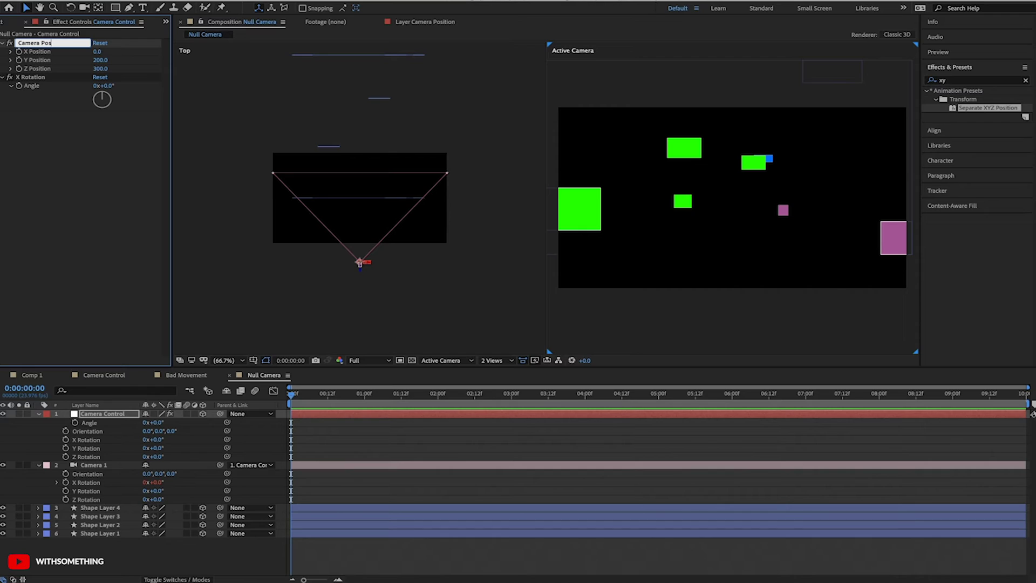
pyautogui.press('Return')
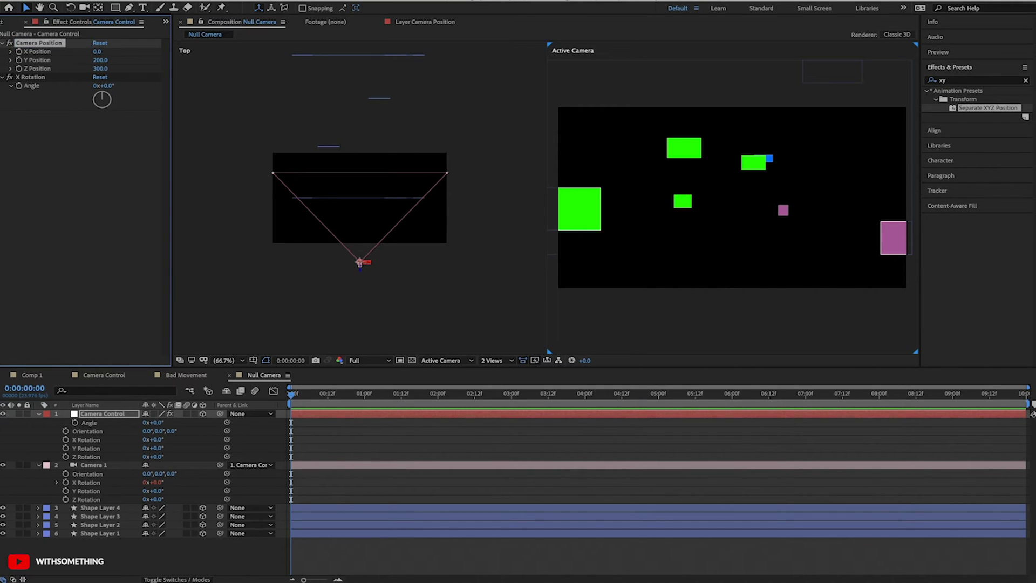
pyautogui.click(100, 216)
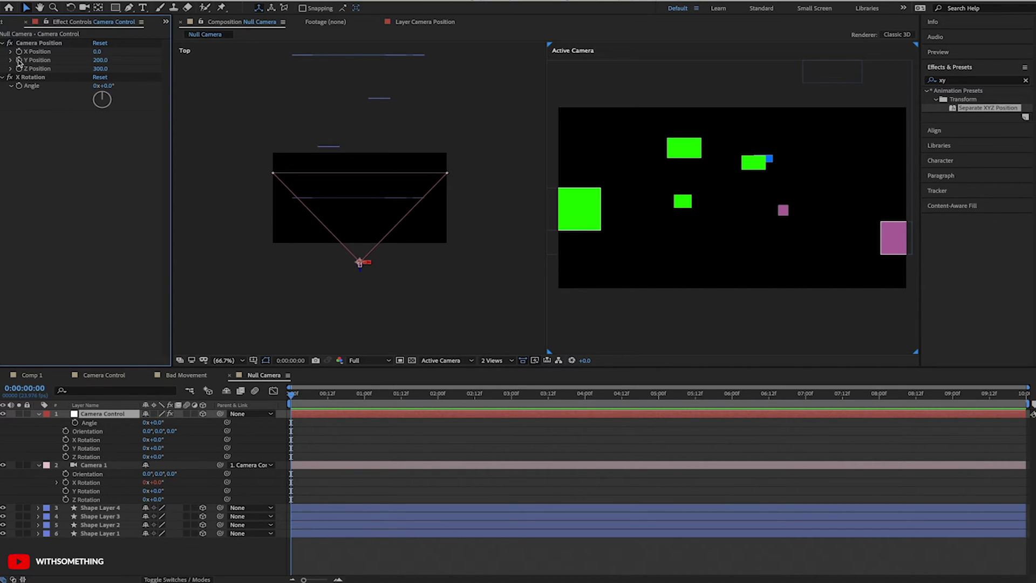
pyautogui.moveTo(100, 69)
pyautogui.mouseDown()
pyautogui.moveTo(109, 69)
pyautogui.moveTo(100, 76)
pyautogui.mouseUp()
# Step: Keyframe Z Position at 0 at the start and 2350 at 0:00:05:00, then preview
pyautogui.click(99, 69)
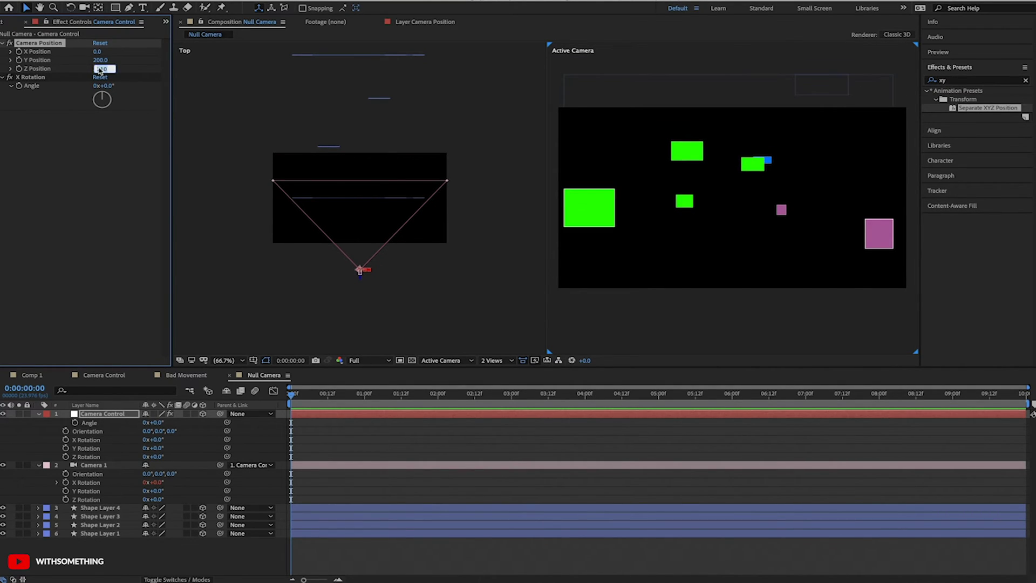
pyautogui.write('0')
pyautogui.press('Return')
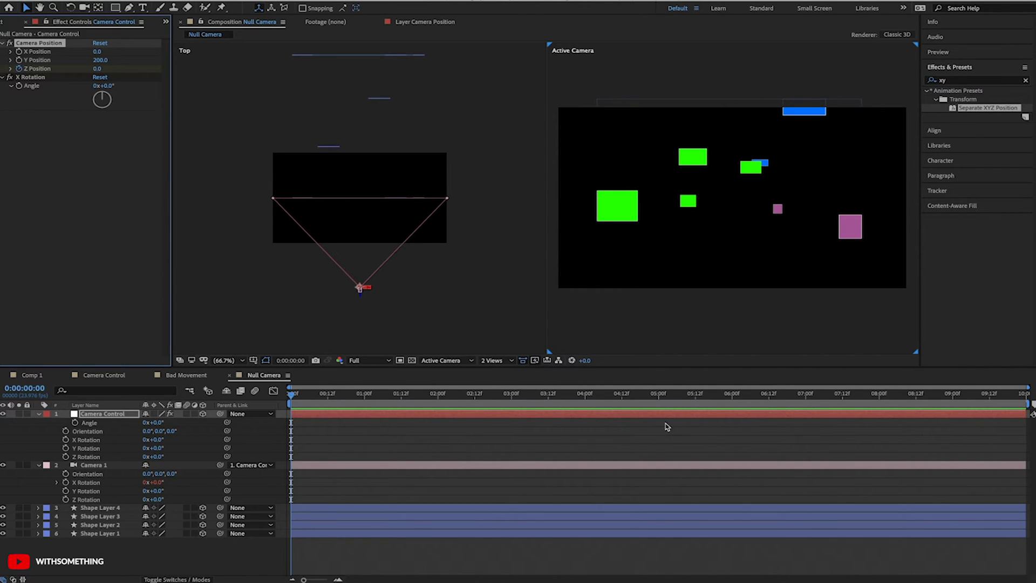
pyautogui.click(657, 396)
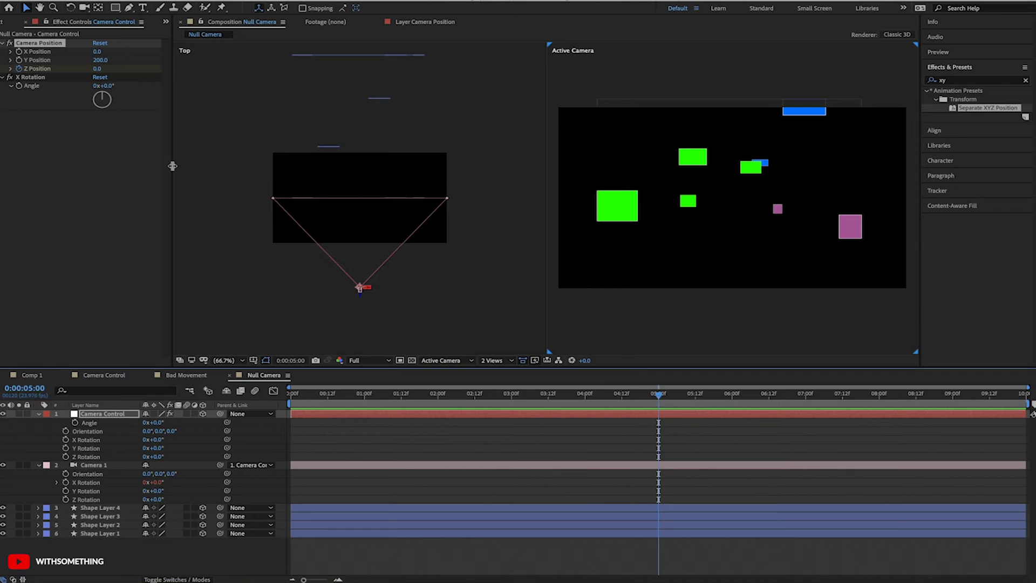
pyautogui.moveTo(97, 68); pyautogui.dragTo(241, 90)
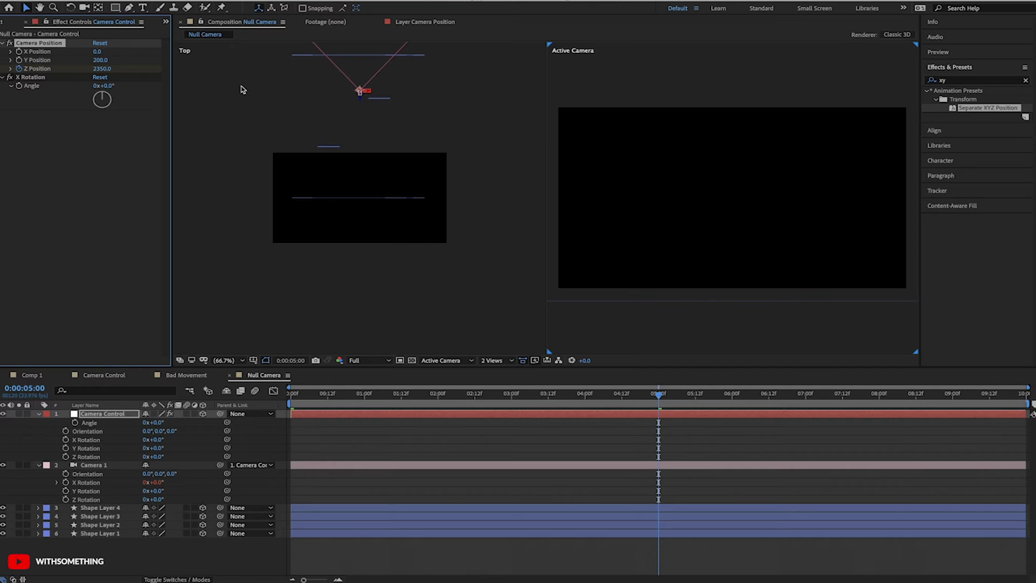
pyautogui.press('u')
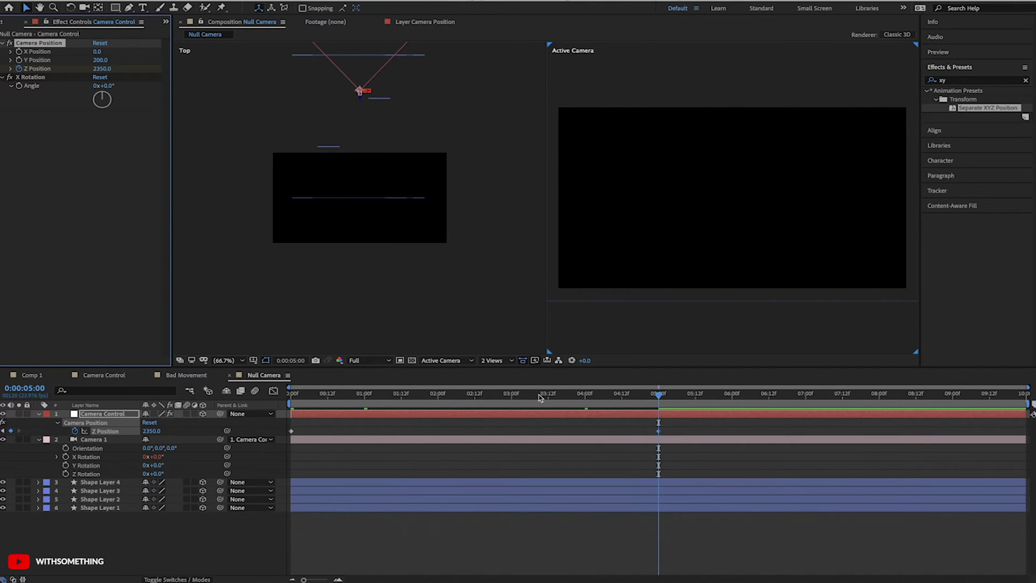
pyautogui.moveTo(324, 394); pyautogui.dragTo(411, 392)
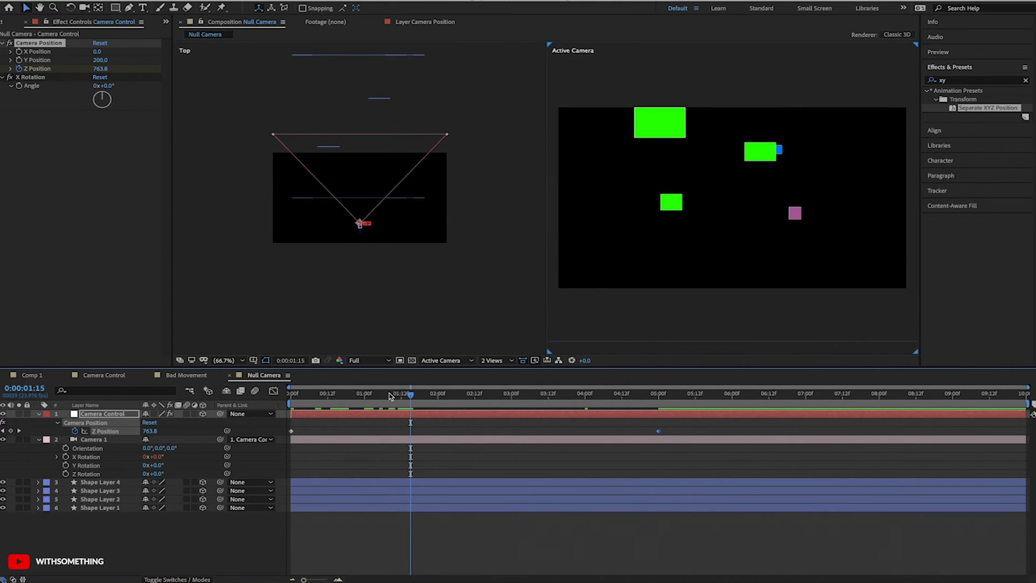
pyautogui.click(386, 419)
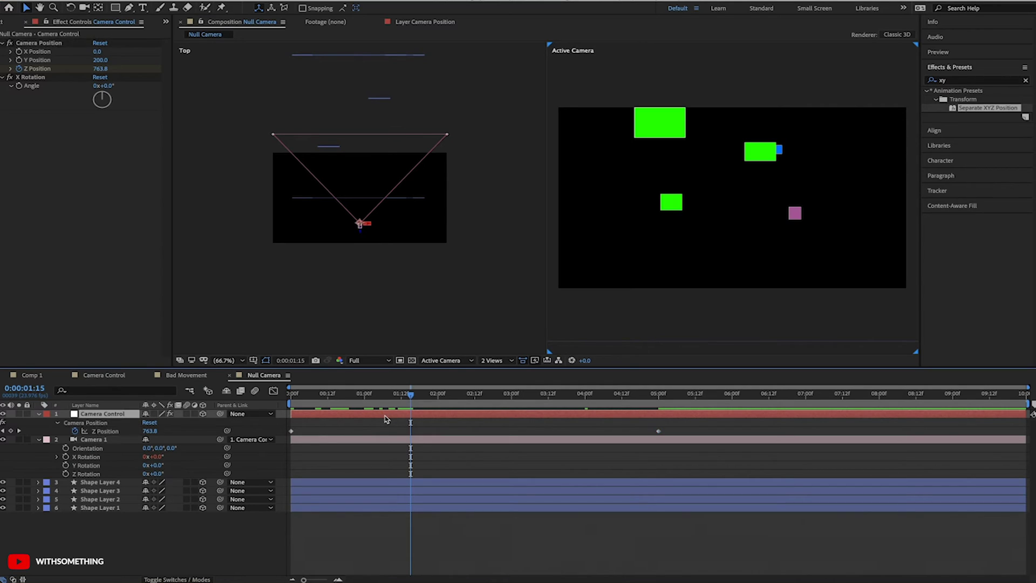
# Step: Show both Z Position keyframes in the Graph Editor and preview the camera push
pyautogui.click(274, 391)
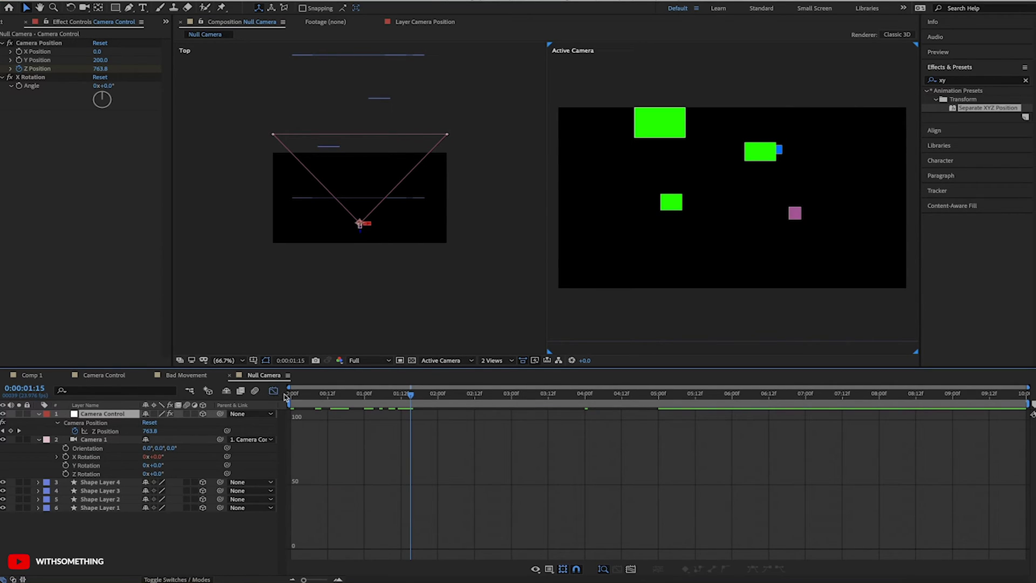
pyautogui.click(273, 391)
pyautogui.moveTo(670, 430); pyautogui.dragTo(287, 434)
pyautogui.click(273, 391)
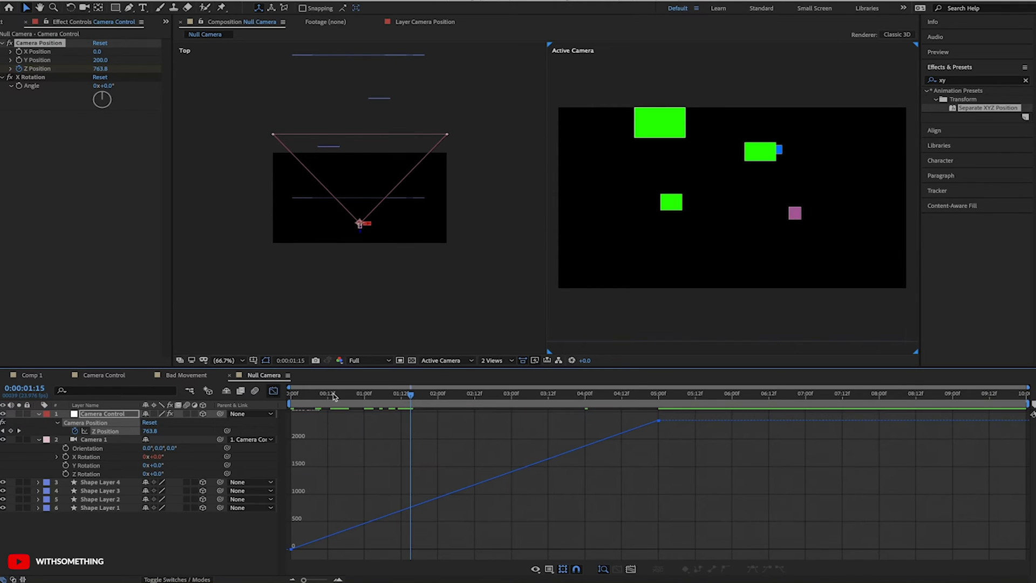
pyautogui.click(459, 493)
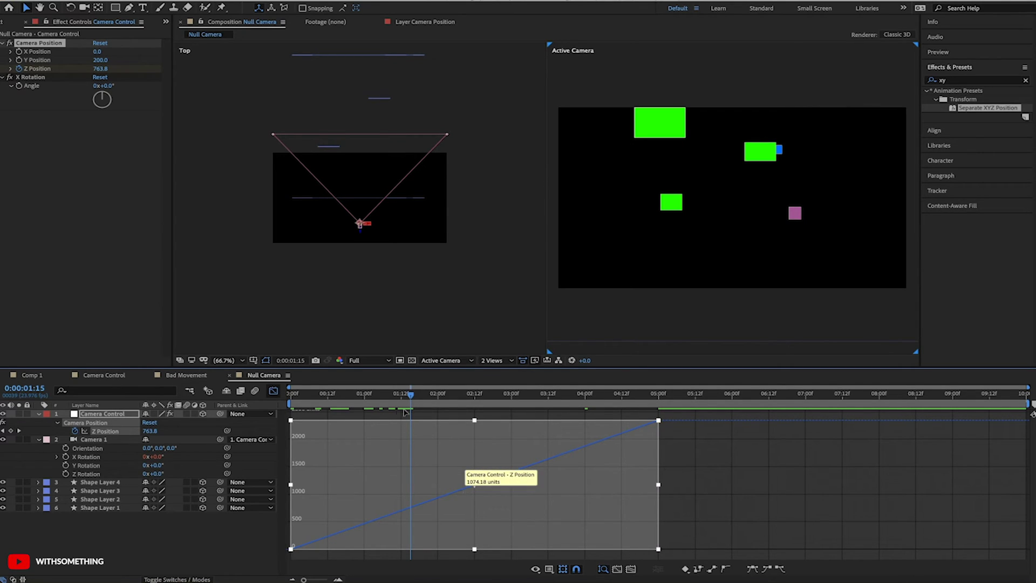
pyautogui.press('space')
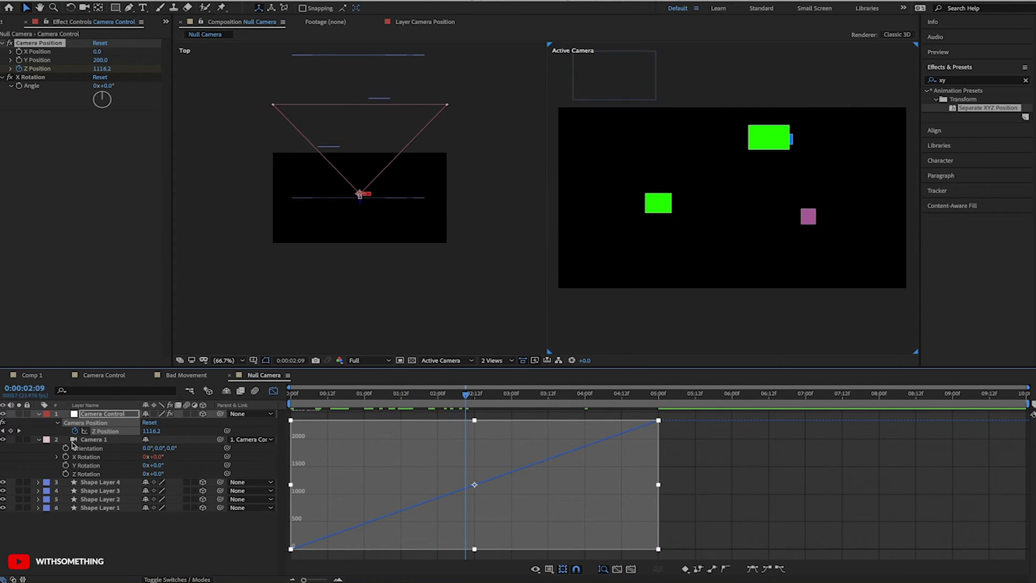
# Step: Add a Z Position keyframe at 2:09 and drag its value down for a slow start
pyautogui.click(10, 430)
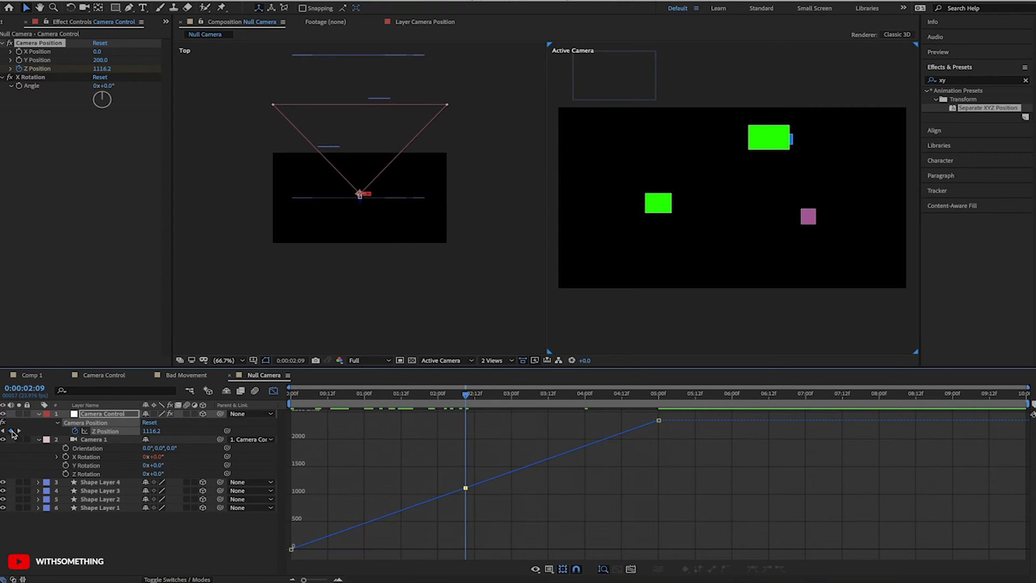
pyautogui.moveTo(465, 487); pyautogui.dragTo(540, 510)
pyautogui.click(436, 482)
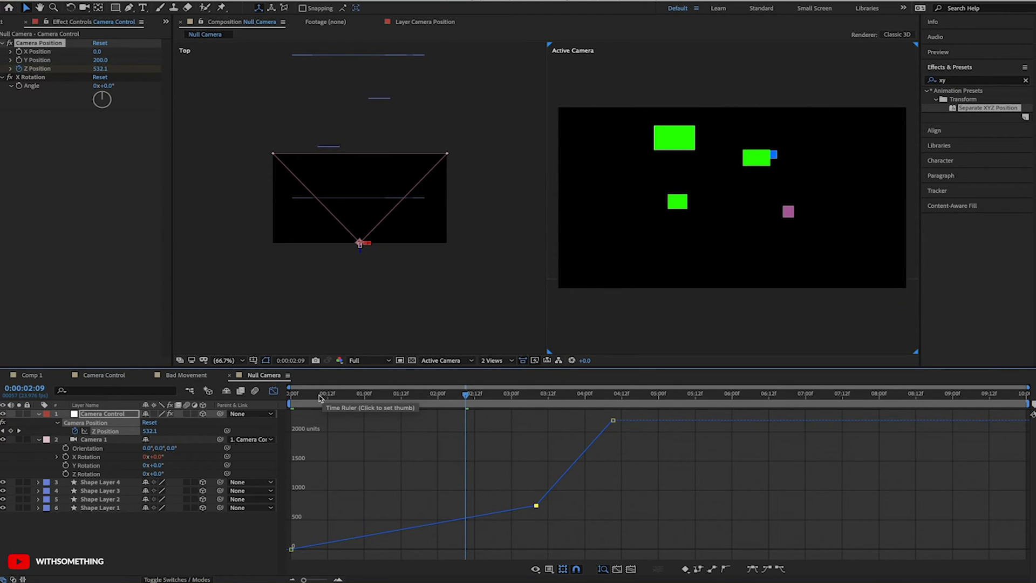
# Step: Add another Z Position keyframe at 3:19, valued 1387.84
pyautogui.click(331, 394)
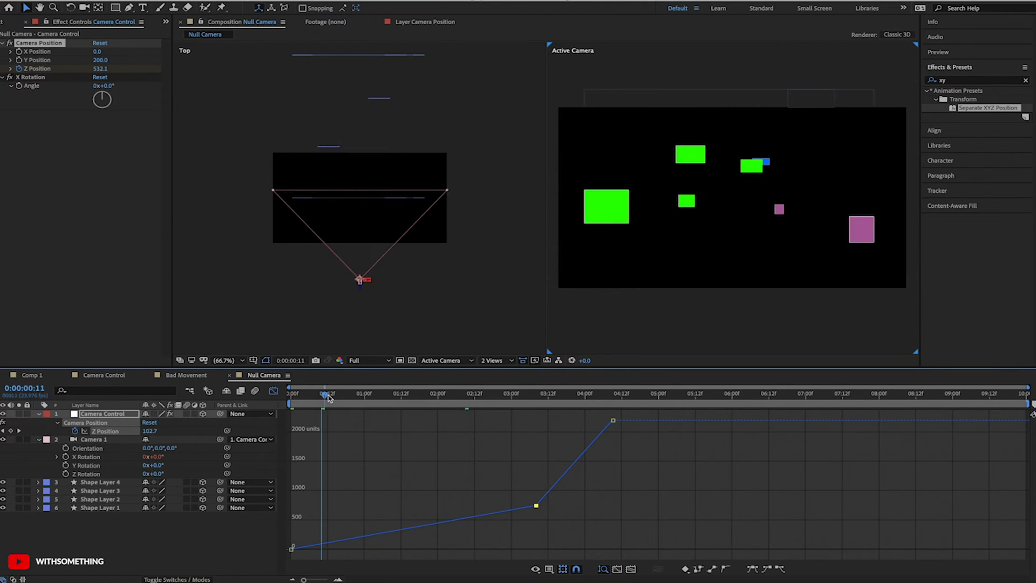
pyautogui.click(102, 414)
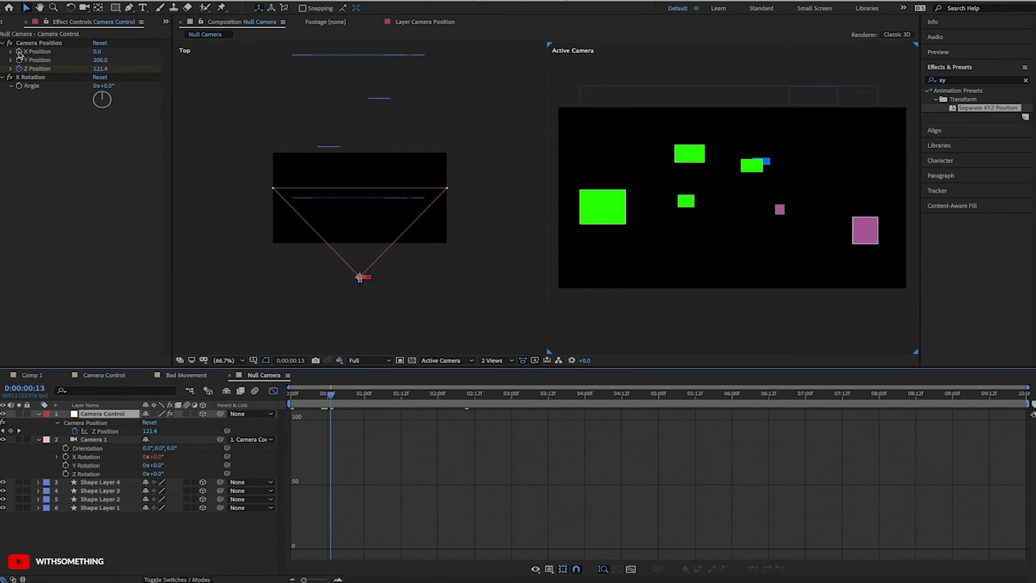
pyautogui.click(38, 43)
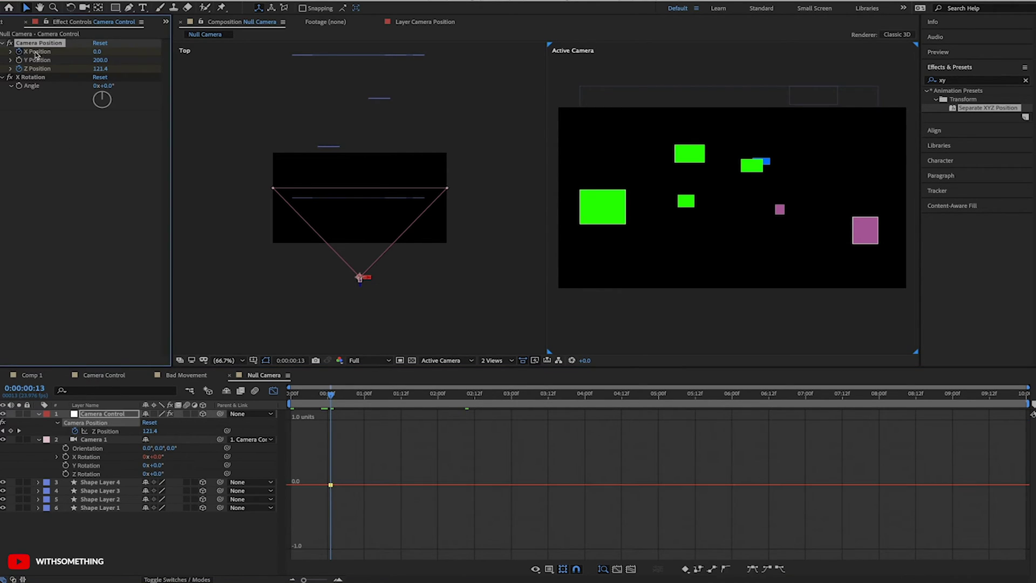
pyautogui.click(570, 398)
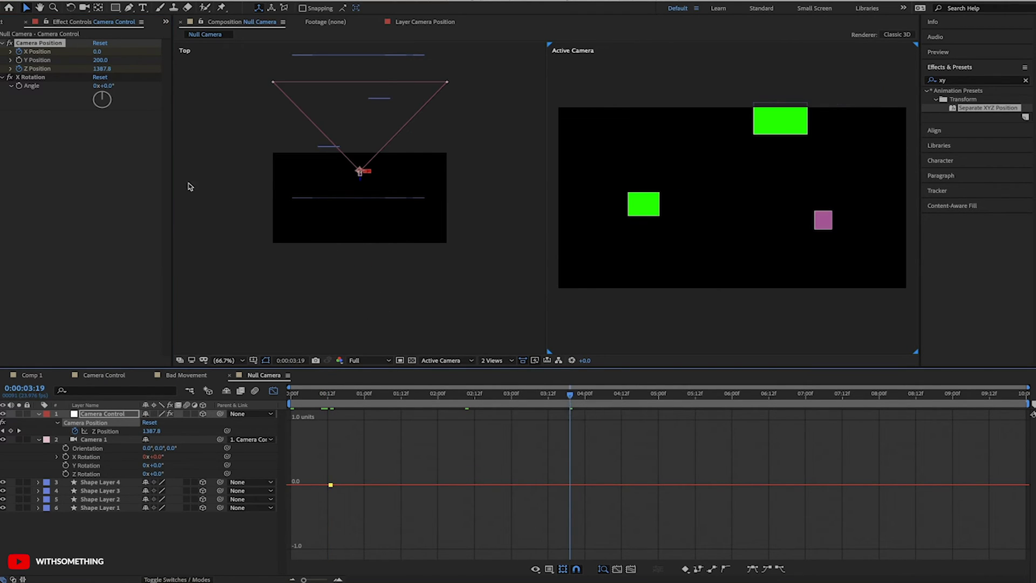
pyautogui.click(13, 430)
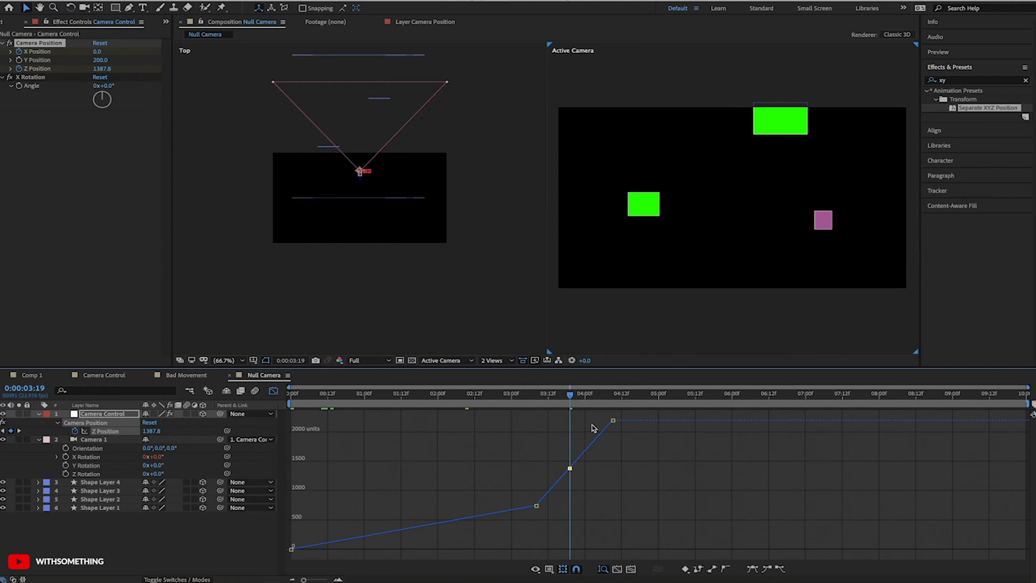
pyautogui.moveTo(571, 468)
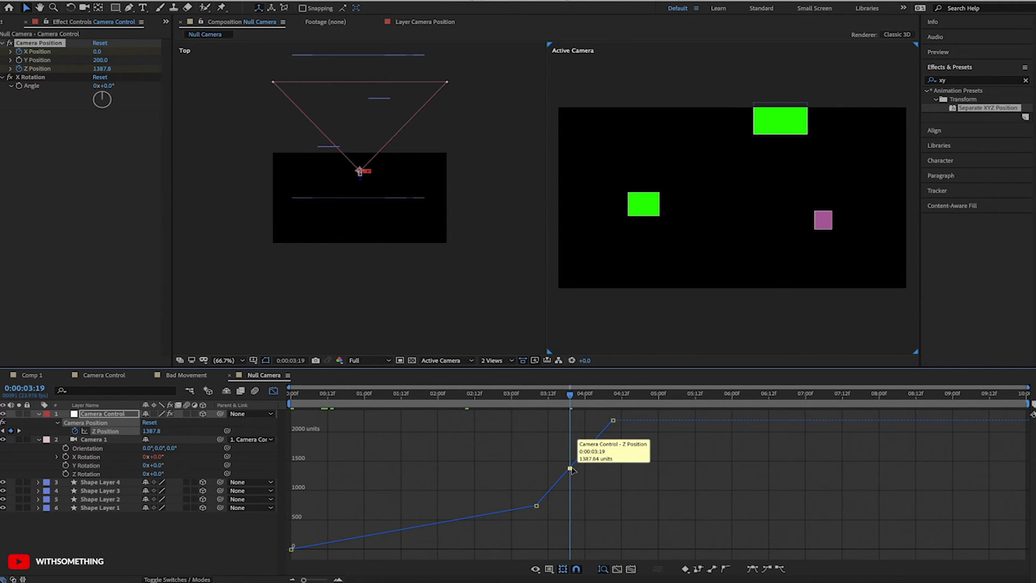
# Step: Back in the layer bars, delete the Z Position keyframe at 3:19
pyautogui.click(273, 390)
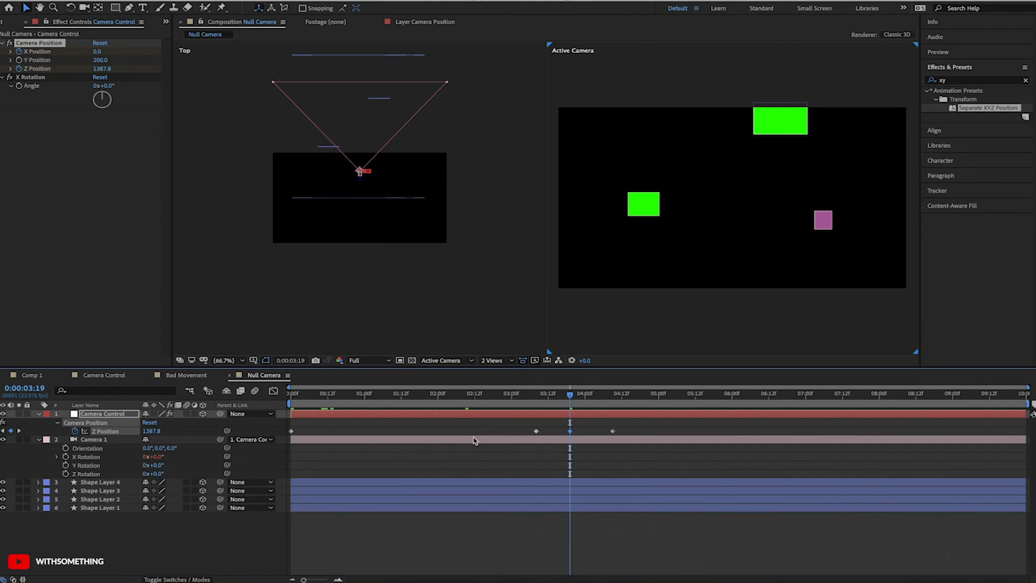
pyautogui.click(518, 418)
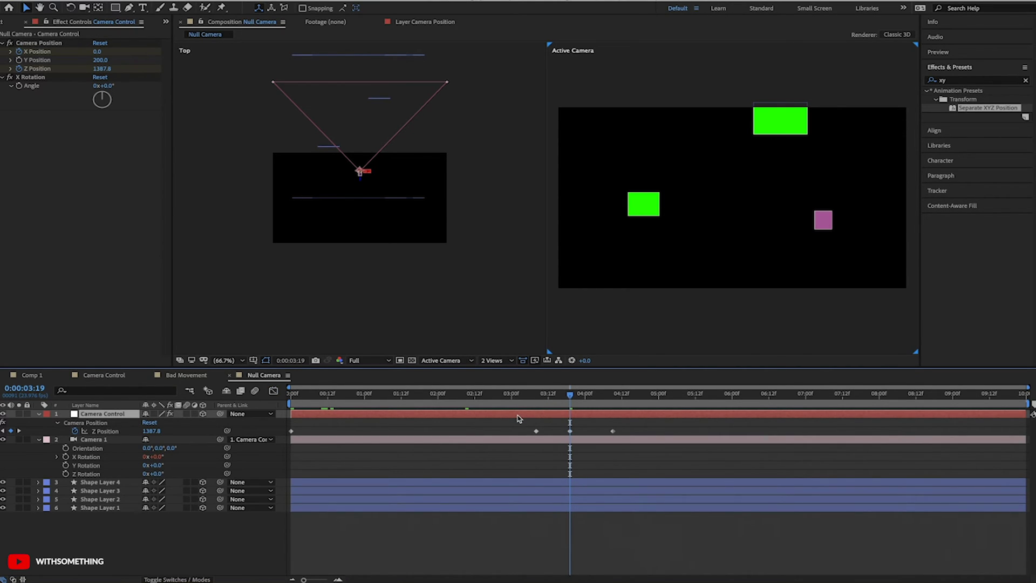
pyautogui.press('u')
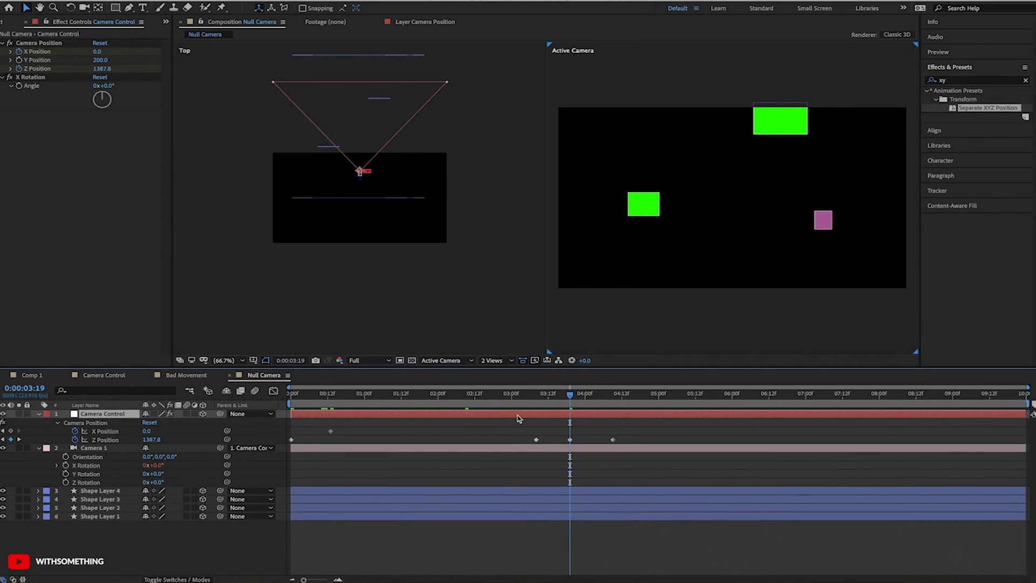
pyautogui.click(570, 440)
pyautogui.press('Delete')
# Step: Keyframe X Position at 3:19, scrub it to 560, and check the slide
pyautogui.click(12, 431)
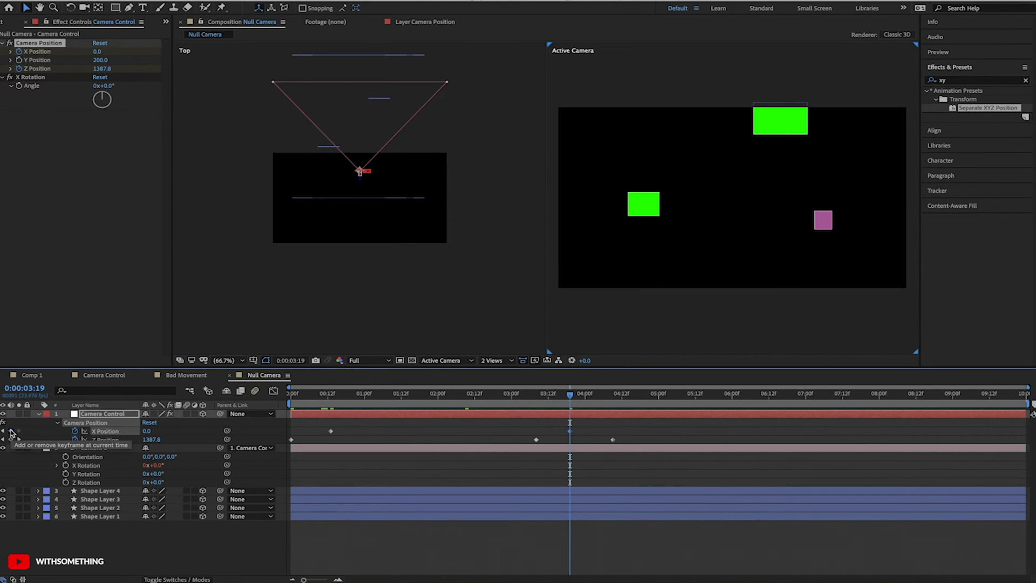
pyautogui.click(363, 185)
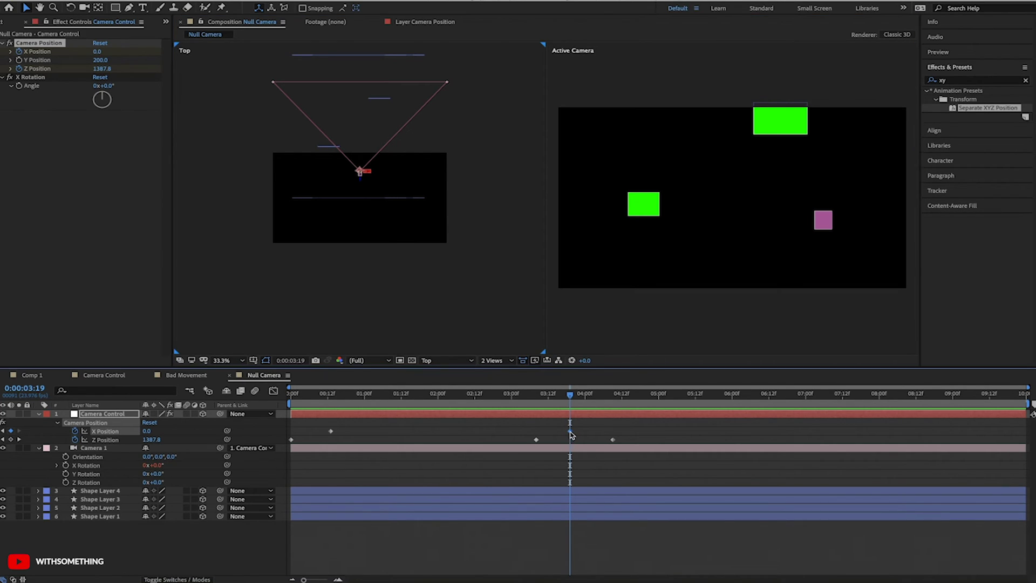
pyautogui.moveTo(101, 54); pyautogui.dragTo(129, 53)
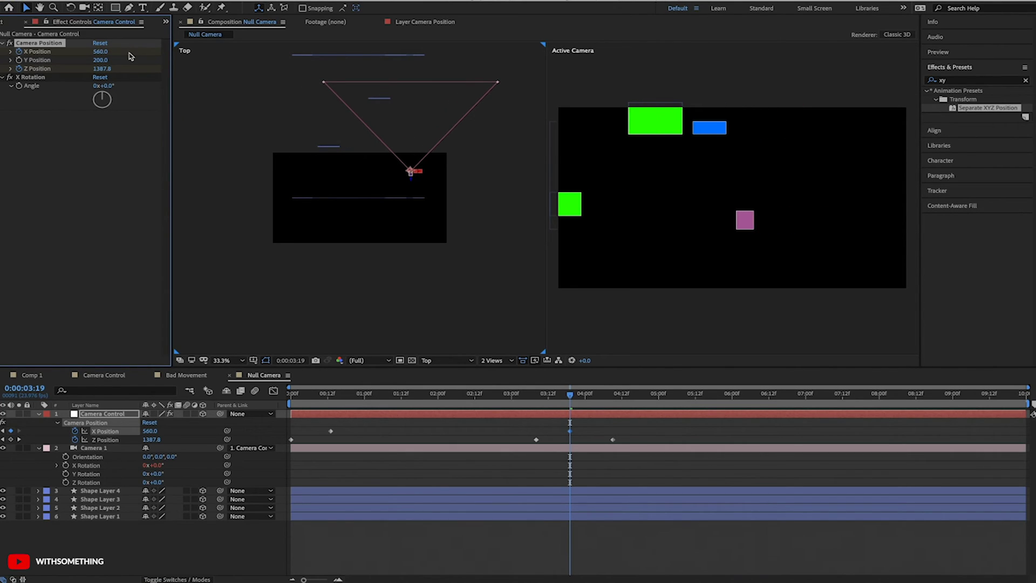
pyautogui.moveTo(306, 398); pyautogui.dragTo(590, 393)
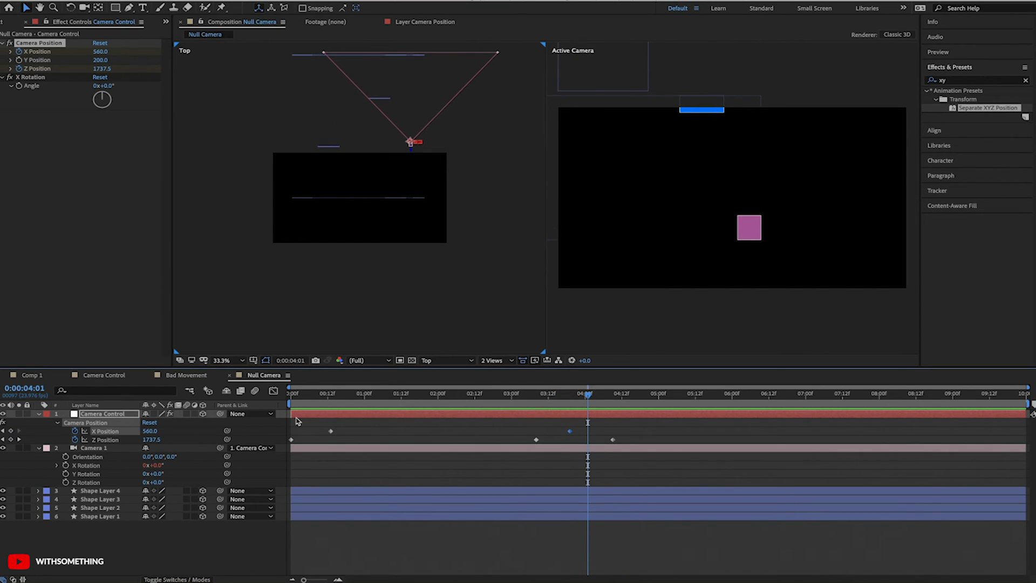
# Step: In the Graph Editor, move the middle Z keyframe earlier and higher and the X keyframe to 1:22
pyautogui.moveTo(639, 424); pyautogui.dragTo(290, 451)
pyautogui.click(274, 390)
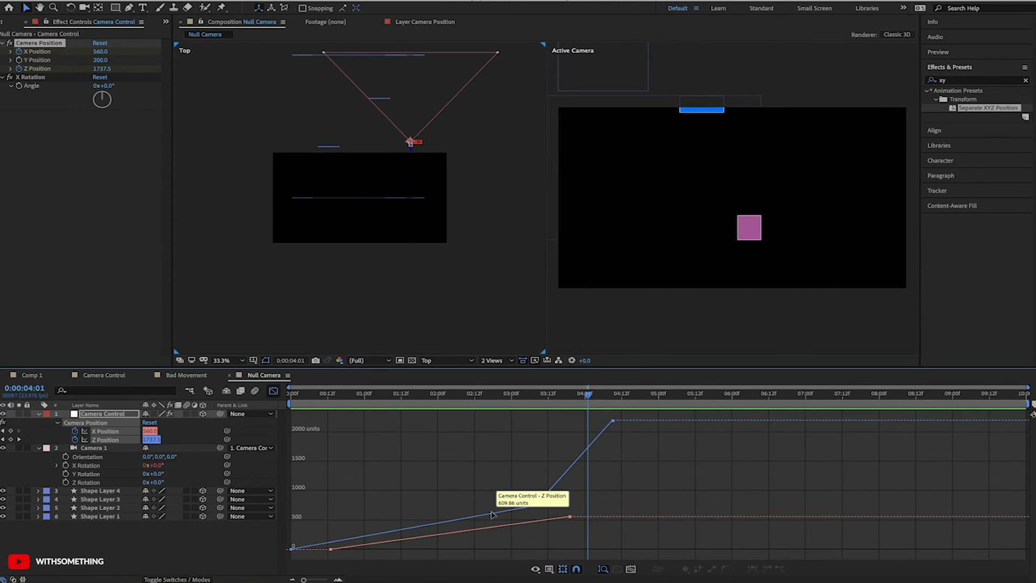
pyautogui.moveTo(537, 505); pyautogui.dragTo(456, 501)
pyautogui.moveTo(330, 549); pyautogui.dragTo(431, 539)
pyautogui.press('space')
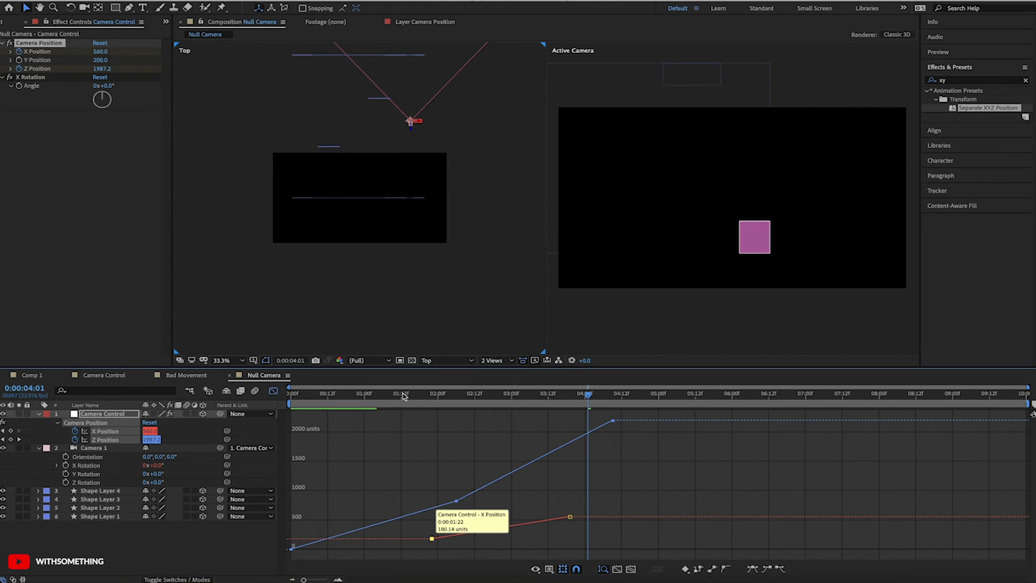
# Step: Shift the X Position keyframe earlier to 1:07 and scrub to check the motion
pyautogui.moveTo(313, 408); pyautogui.dragTo(363, 405)
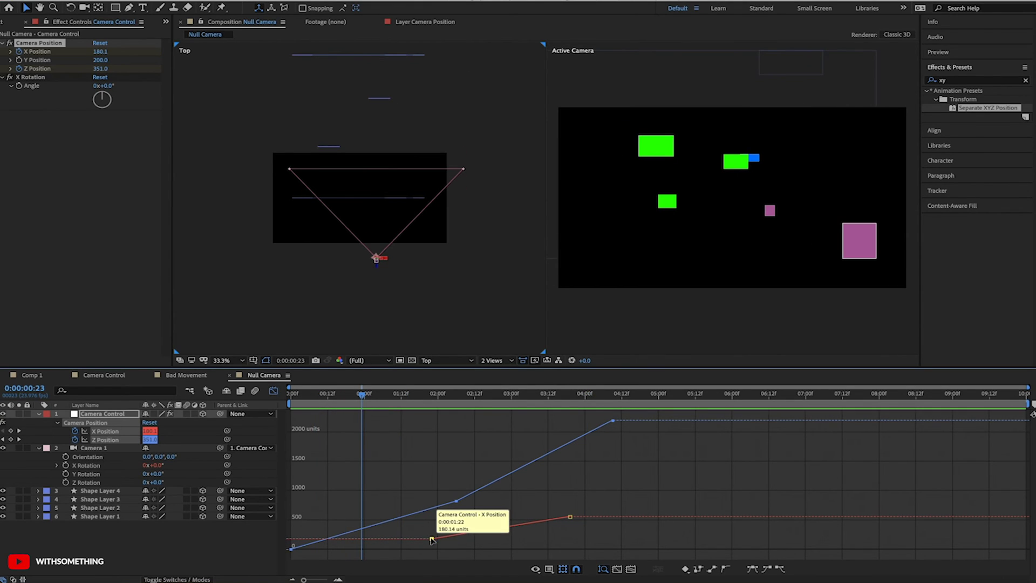
pyautogui.moveTo(432, 539); pyautogui.dragTo(362, 549)
pyautogui.moveTo(319, 398); pyautogui.dragTo(453, 398)
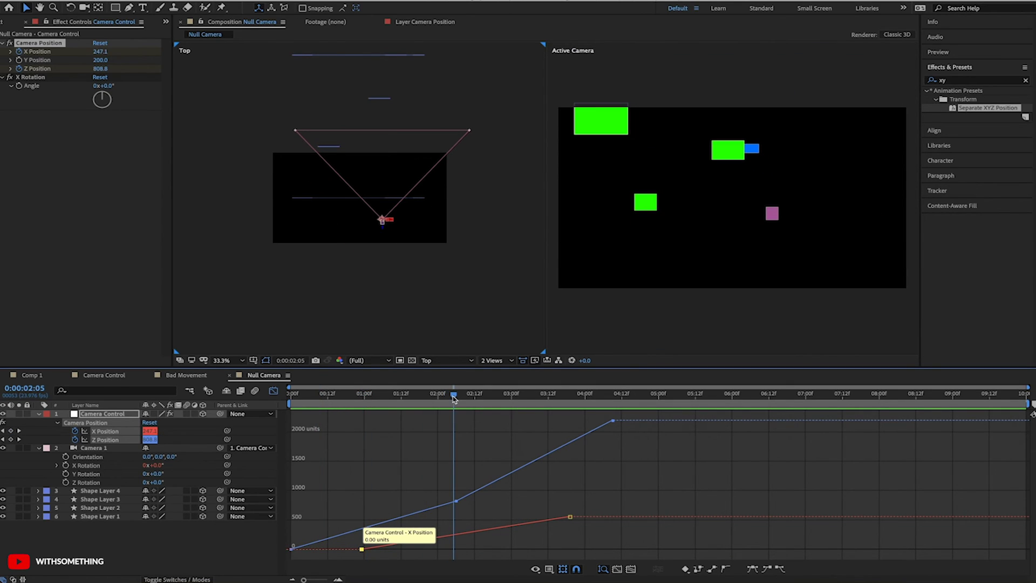
# Step: Add an Expression Controls > Slider Control effect to Camera Control
pyautogui.click(75, 197)
pyautogui.rightClick(62, 159)
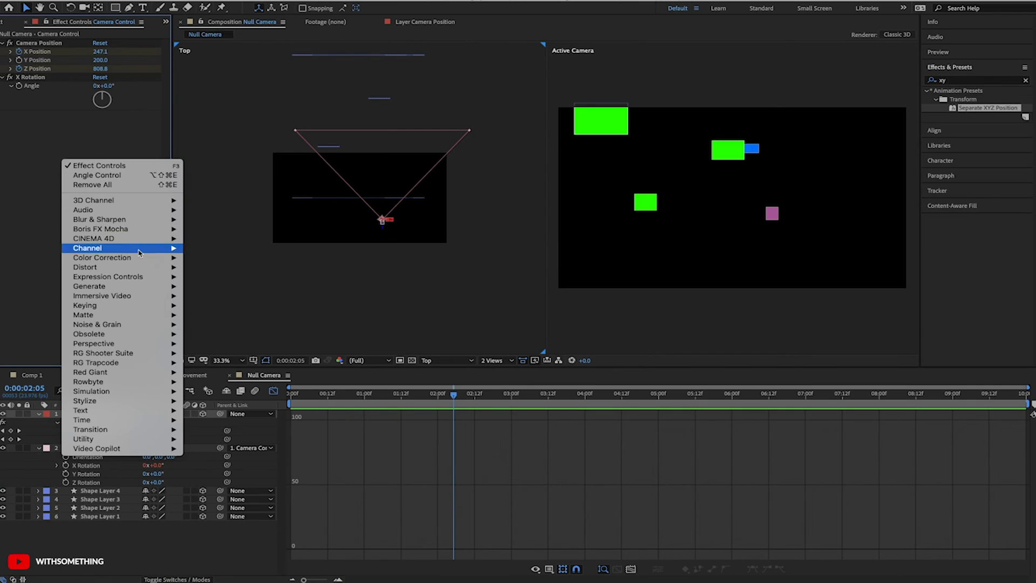
pyautogui.moveTo(136, 278)
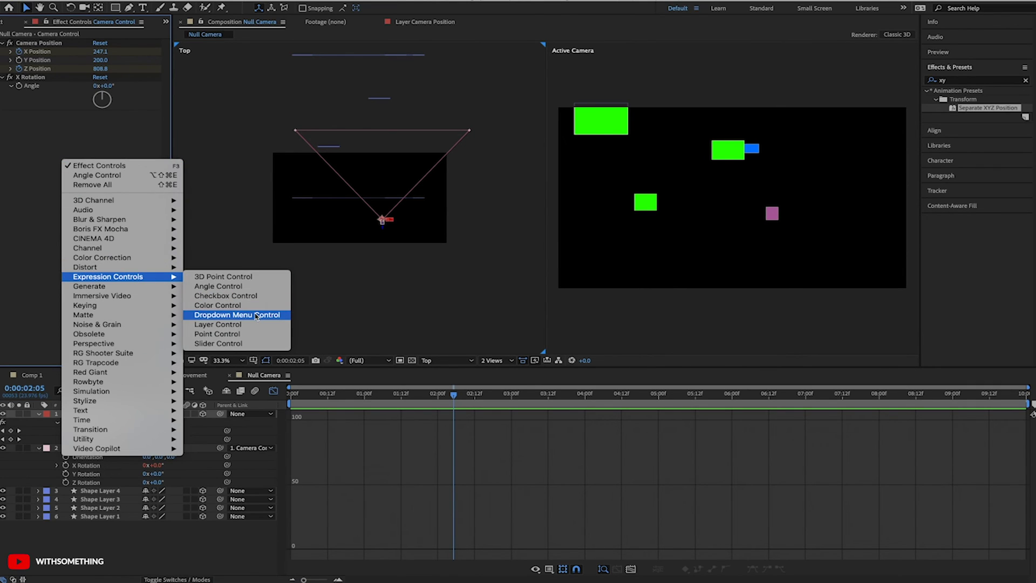
pyautogui.click(229, 344)
pyautogui.click(63, 158)
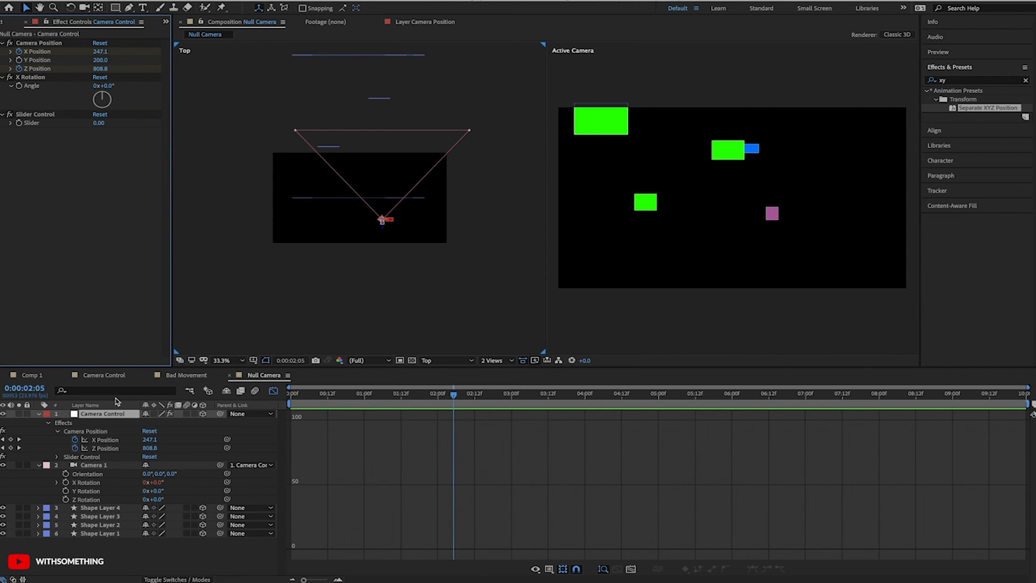
# Step: Expand Camera 1's Camera Options and pick-whip its Zoom to the Slider
pyautogui.click(40, 465)
pyautogui.click(40, 465)
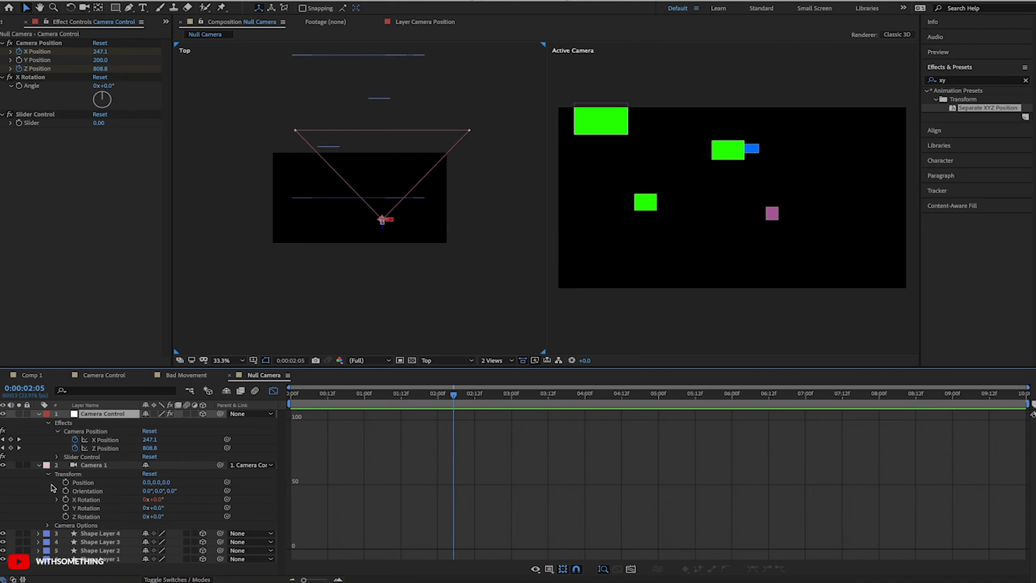
pyautogui.click(48, 527)
pyautogui.scroll(-3, 104, 526)
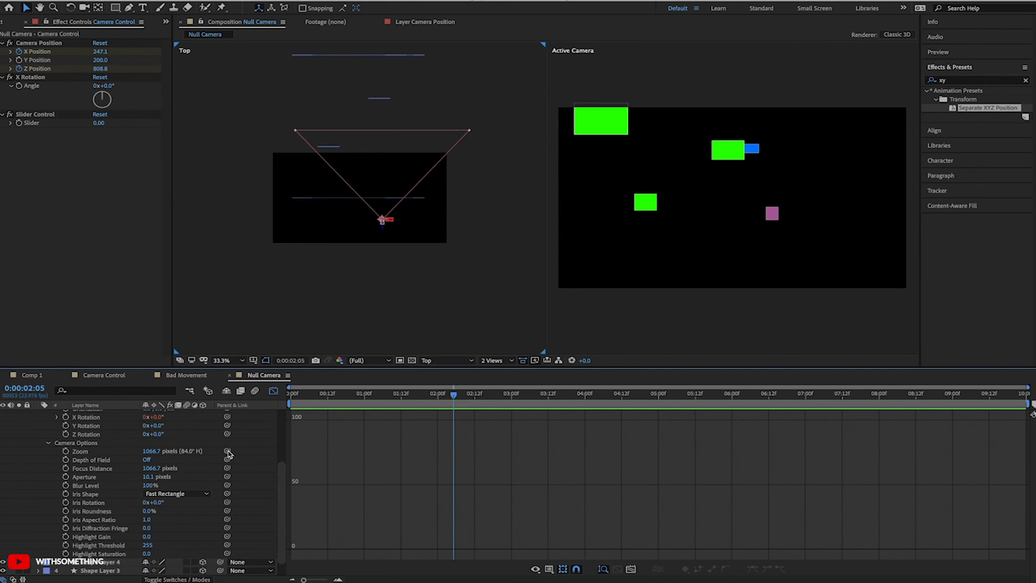
pyautogui.moveTo(227, 451); pyautogui.dragTo(20, 124)
pyautogui.scroll(3, 103, 426)
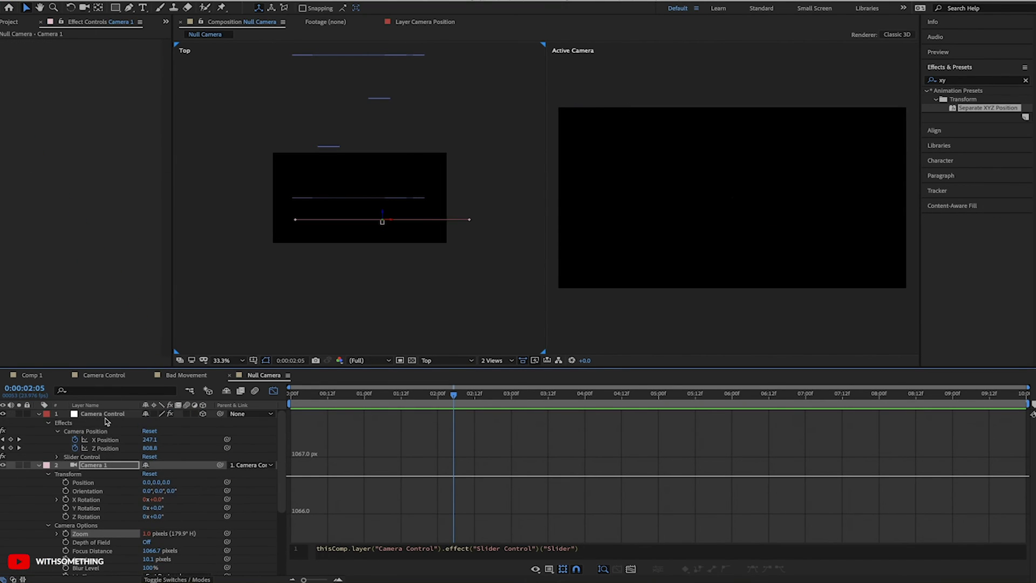
pyautogui.click(104, 413)
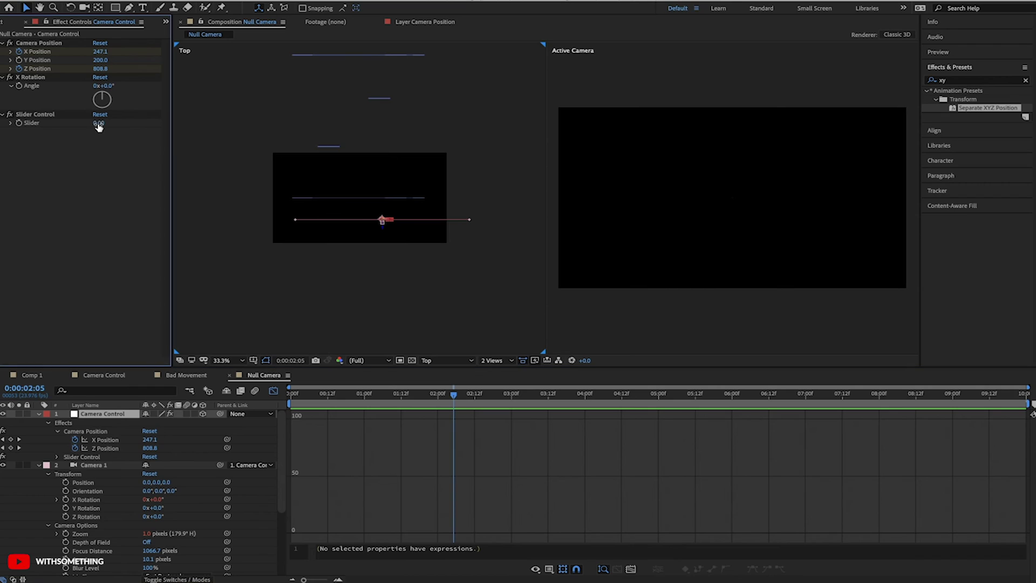
# Step: Keyframe the zoom Slider from 445 at 2:05 to 283 at 5:07, then preview from the start
pyautogui.moveTo(99, 124); pyautogui.dragTo(365, 151)
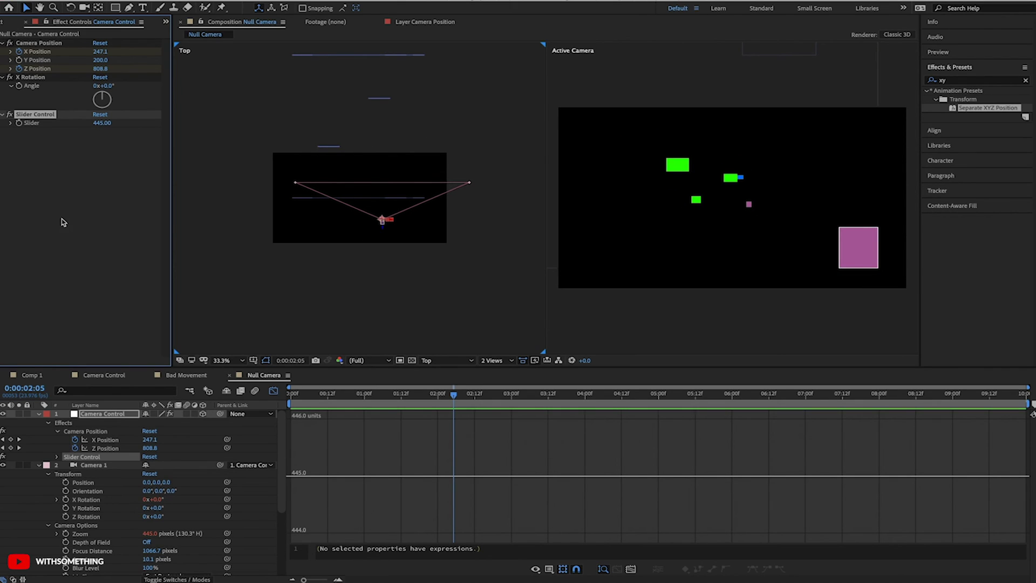
pyautogui.click(19, 123)
pyautogui.click(680, 399)
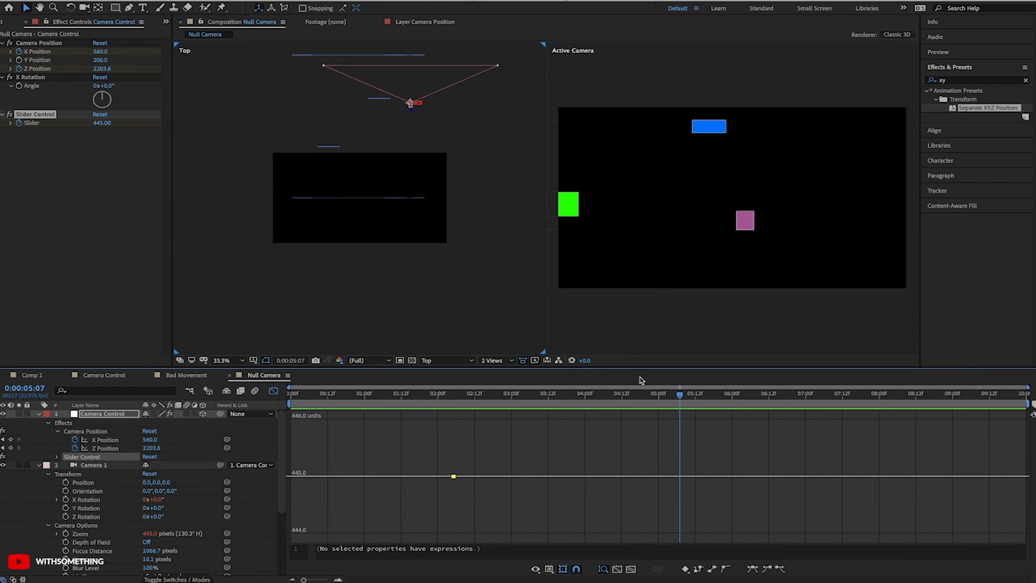
pyautogui.moveTo(95, 126); pyautogui.dragTo(13, 123)
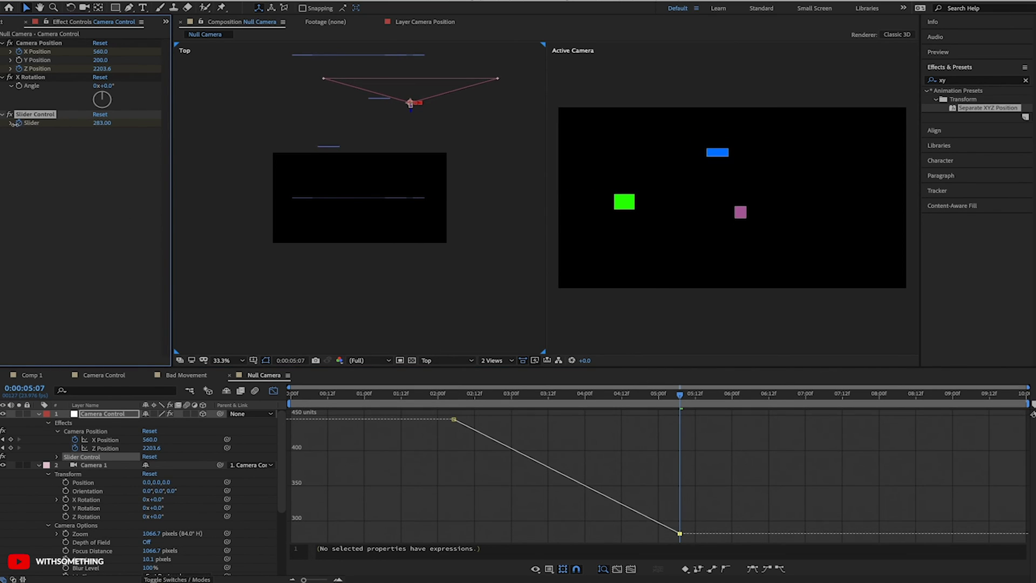
pyautogui.click(293, 395)
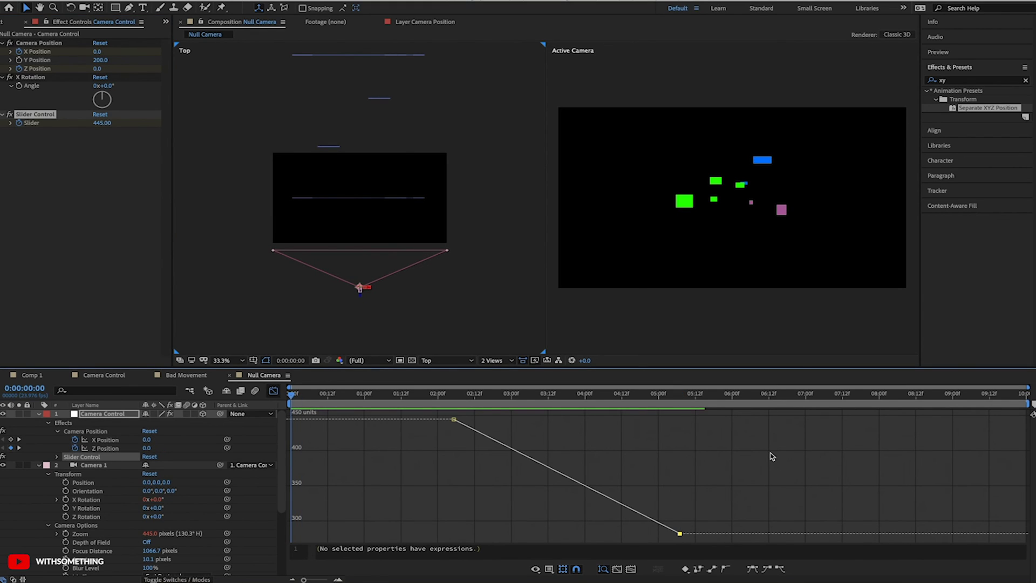
pyautogui.press('space')
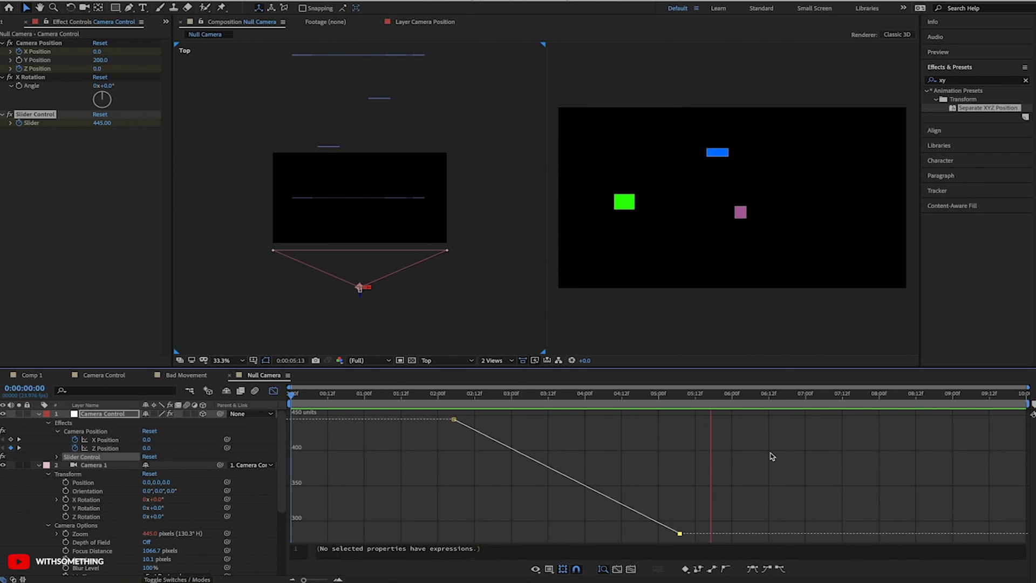
# Step: Stop the preview, leave the Graph Editor, and show only Camera Control's animated properties
pyautogui.click(437, 394)
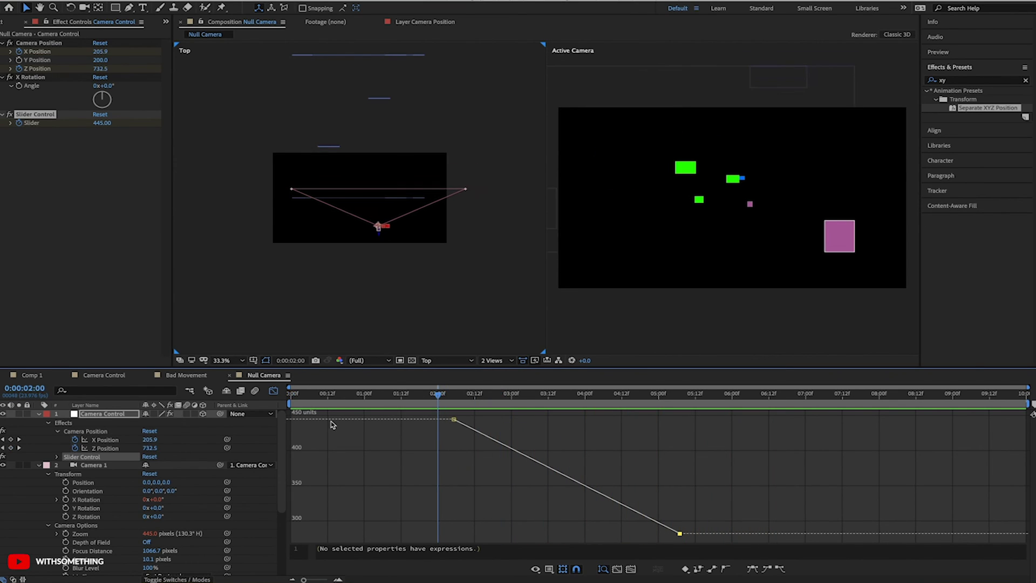
pyautogui.click(273, 391)
pyautogui.click(413, 510)
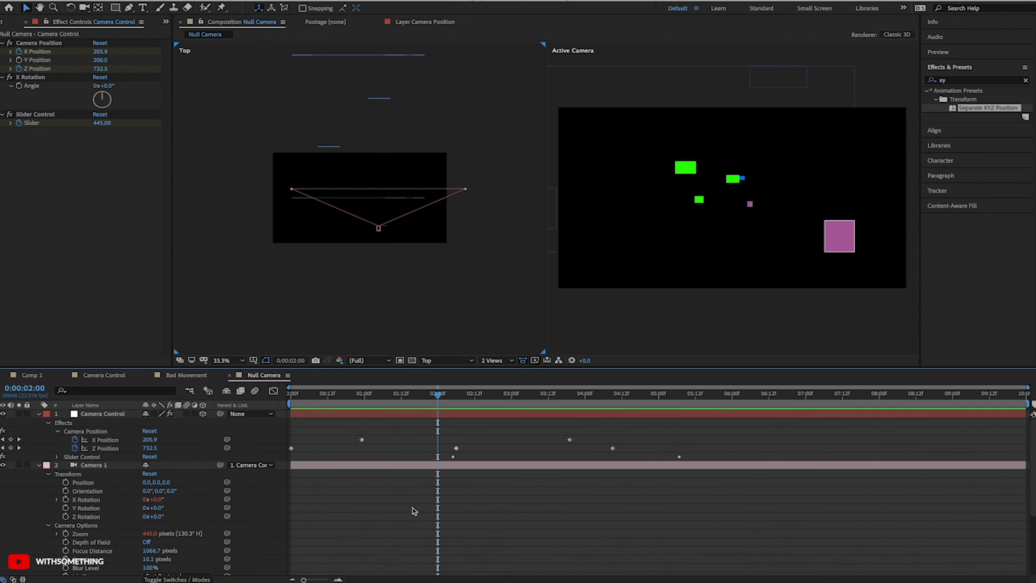
pyautogui.click(340, 416)
pyautogui.press('u')
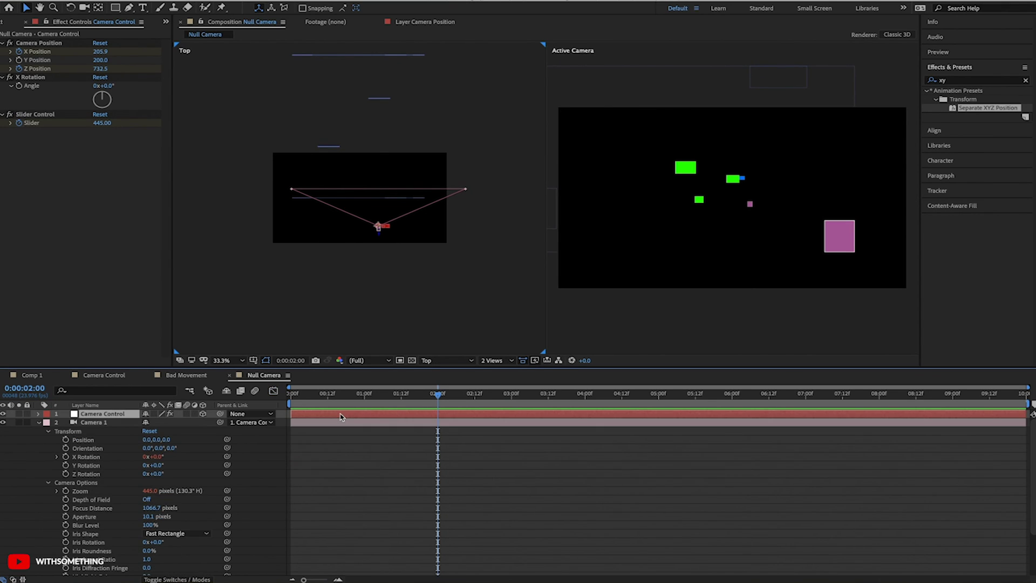
pyautogui.press('u')
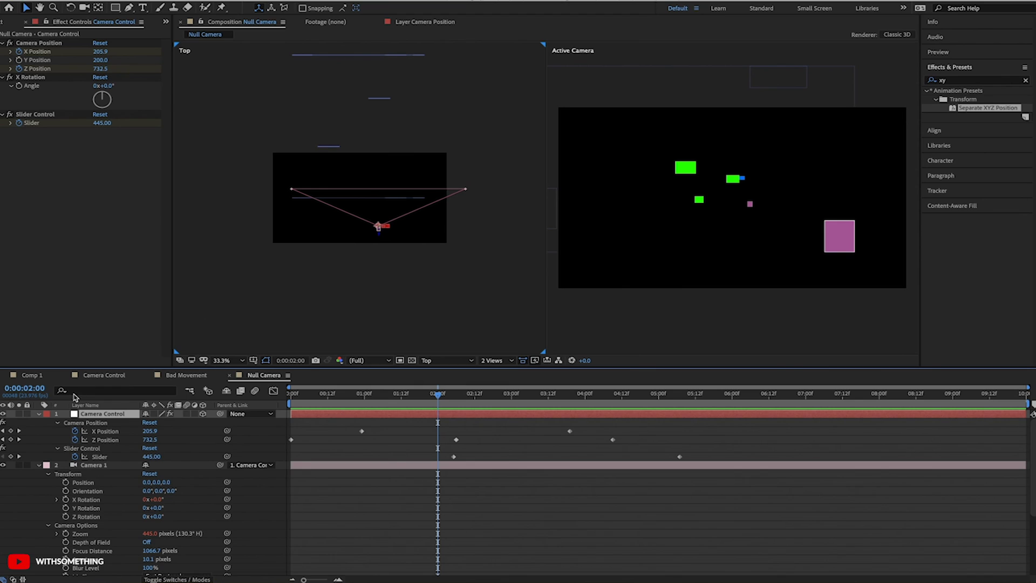
# Step: Set Camera Control's X Rotation angle to -20° and scrub the timeline to review the tilt
pyautogui.click(71, 208)
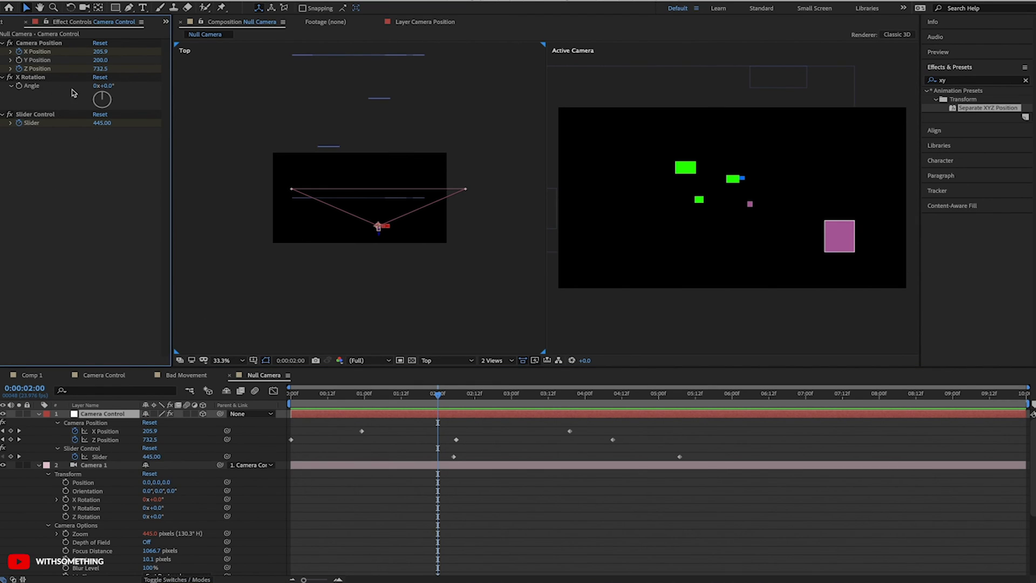
pyautogui.moveTo(104, 86)
pyautogui.mouseDown()
pyautogui.moveTo(121, 86)
pyautogui.moveTo(95, 88)
pyautogui.mouseUp()
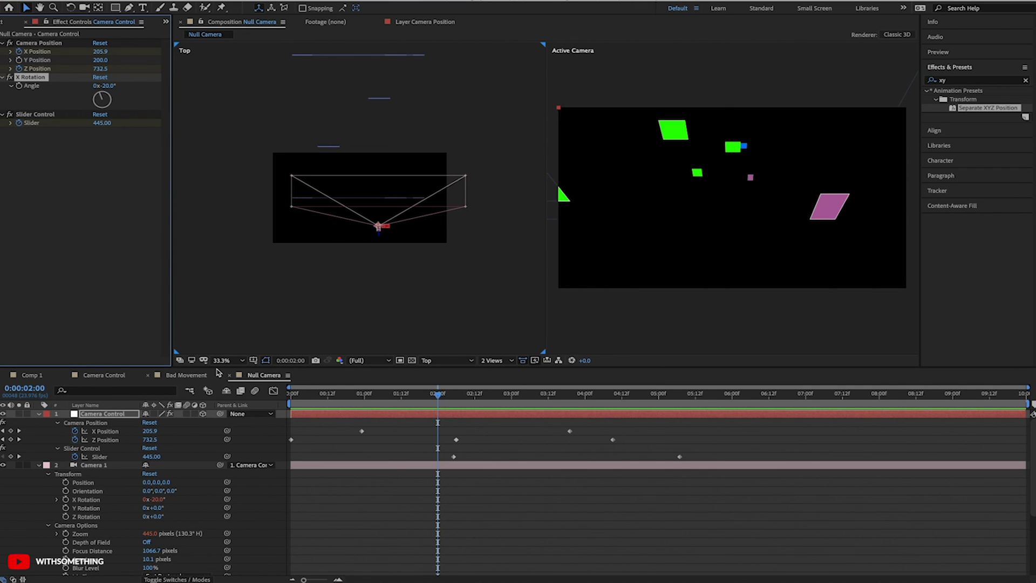
pyautogui.moveTo(295, 394); pyautogui.dragTo(721, 394)
# Step: Check the tilted camera at 0:00:03:16, then return to the comp's start
pyautogui.click(561, 394)
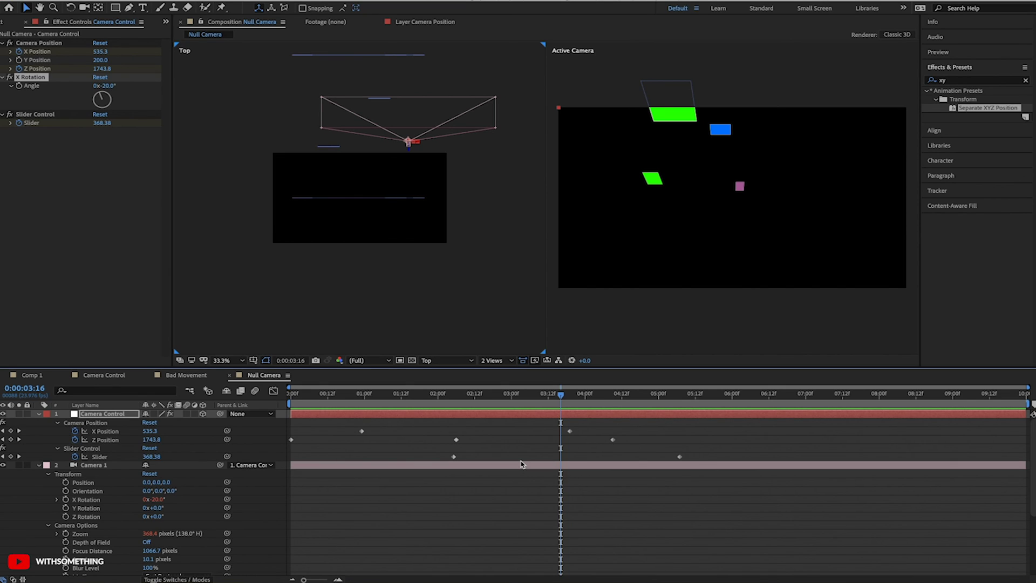
pyautogui.press('Home')
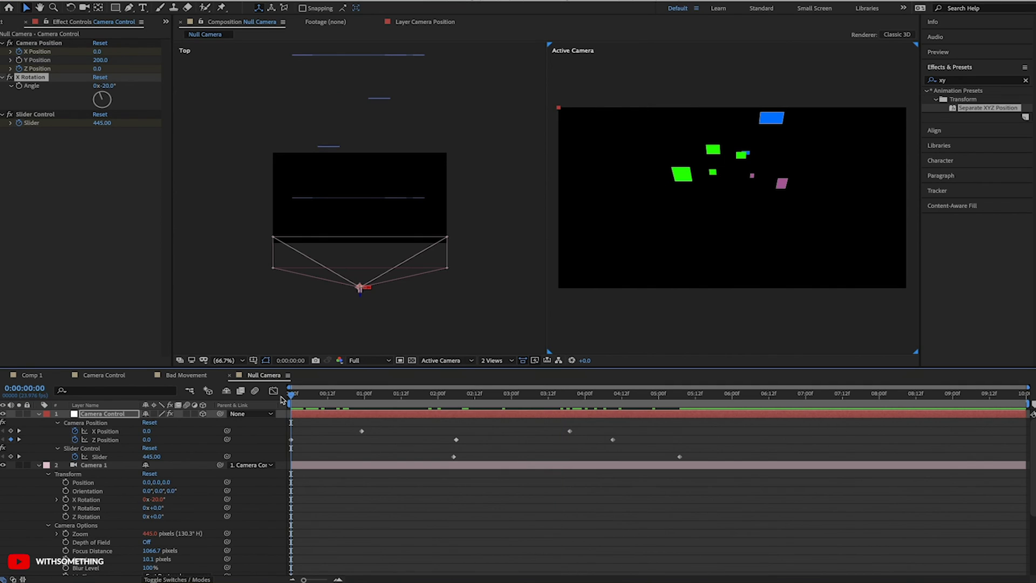